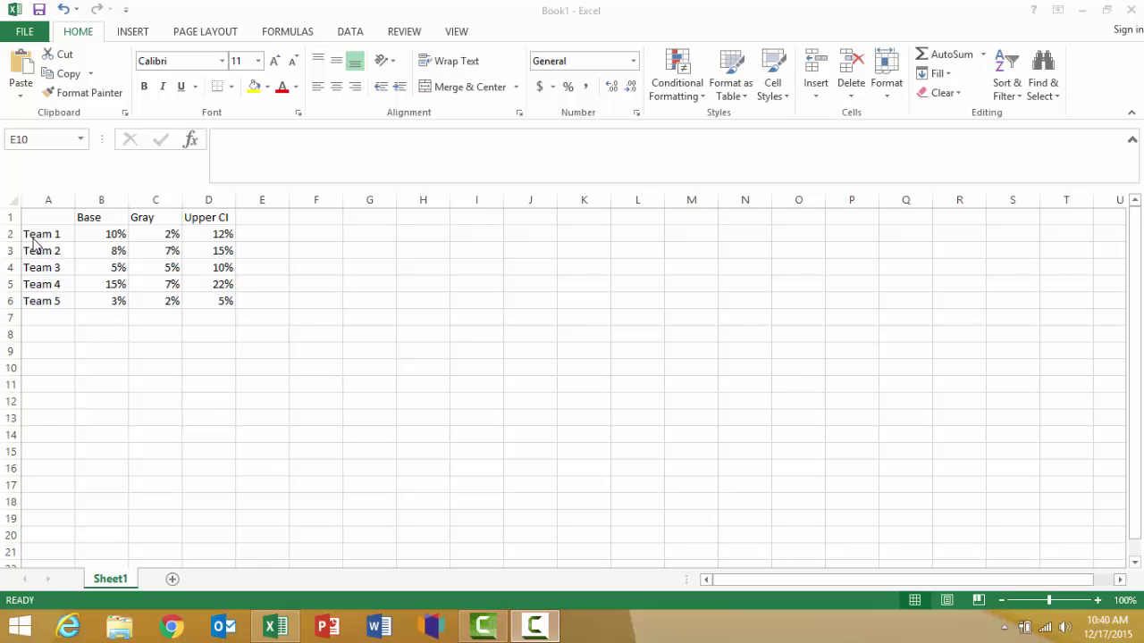
Step: Select A2:C6, the five team names with their Base and Gray values
{"action": "key", "text": "alt+Tab"}
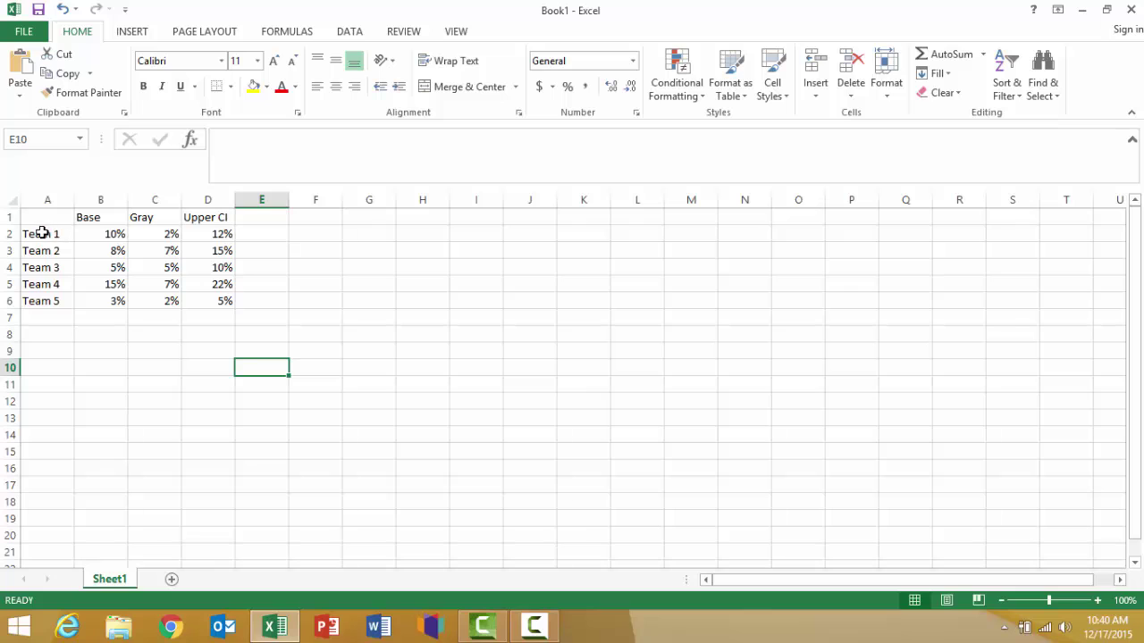
{"action": "left_click_drag", "start_coordinate": [42, 233], "coordinate": [98, 300]}
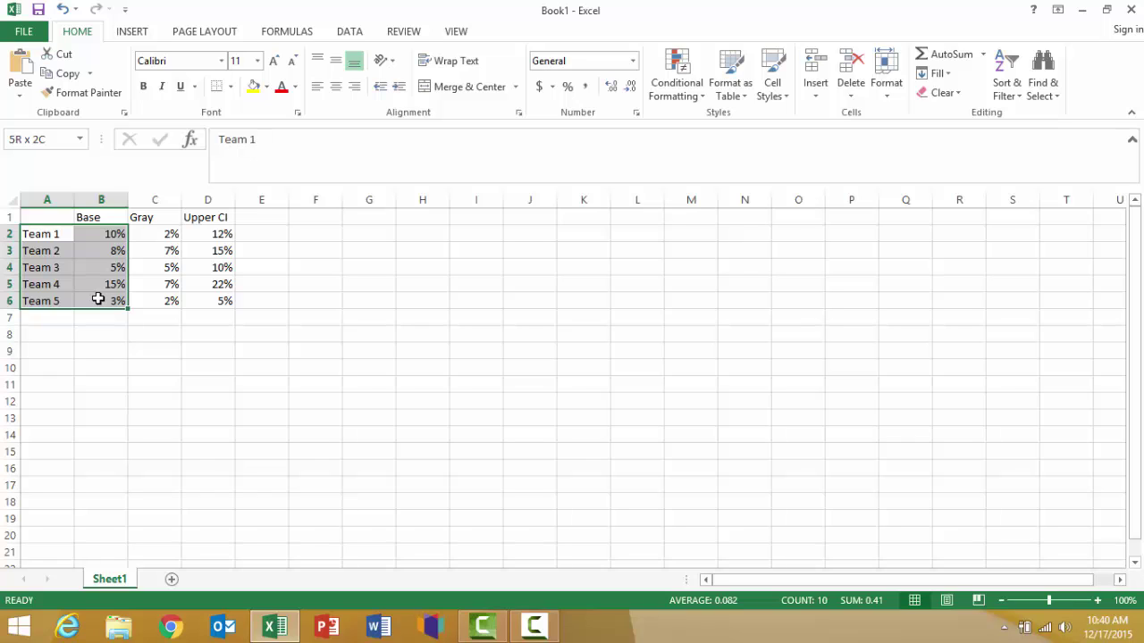
{"action": "left_click_drag", "start_coordinate": [98, 299], "coordinate": [137, 305]}
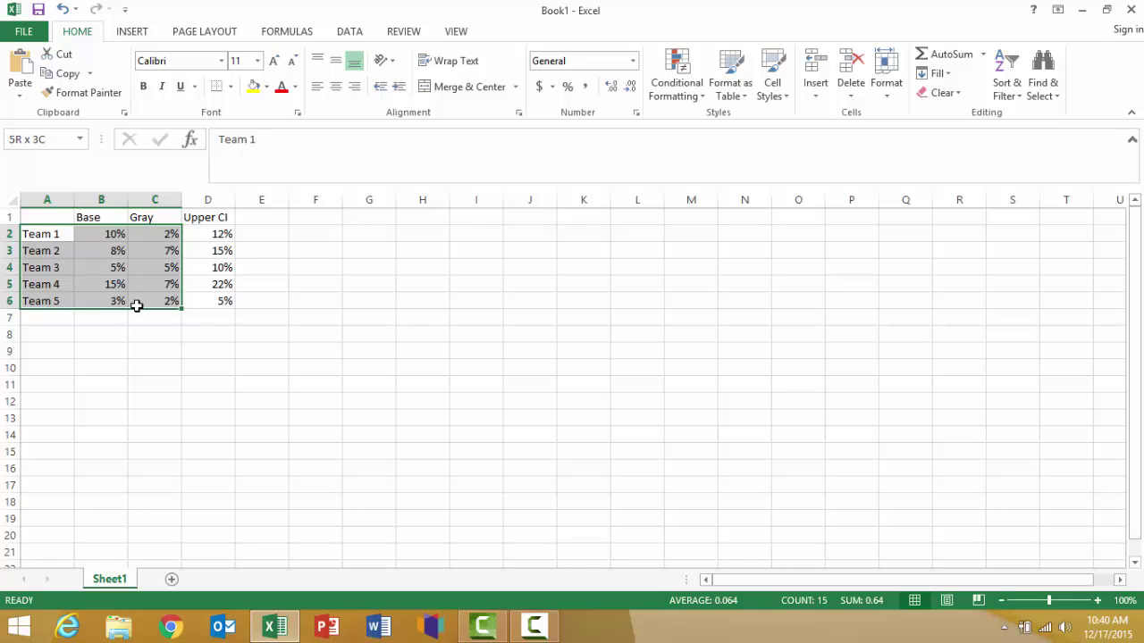
{"action": "left_click_drag", "start_coordinate": [137, 305], "coordinate": [137, 306]}
Step: Insert a 3-D Stacked Column chart from the selected team data
{"action": "left_click", "coordinate": [134, 33]}
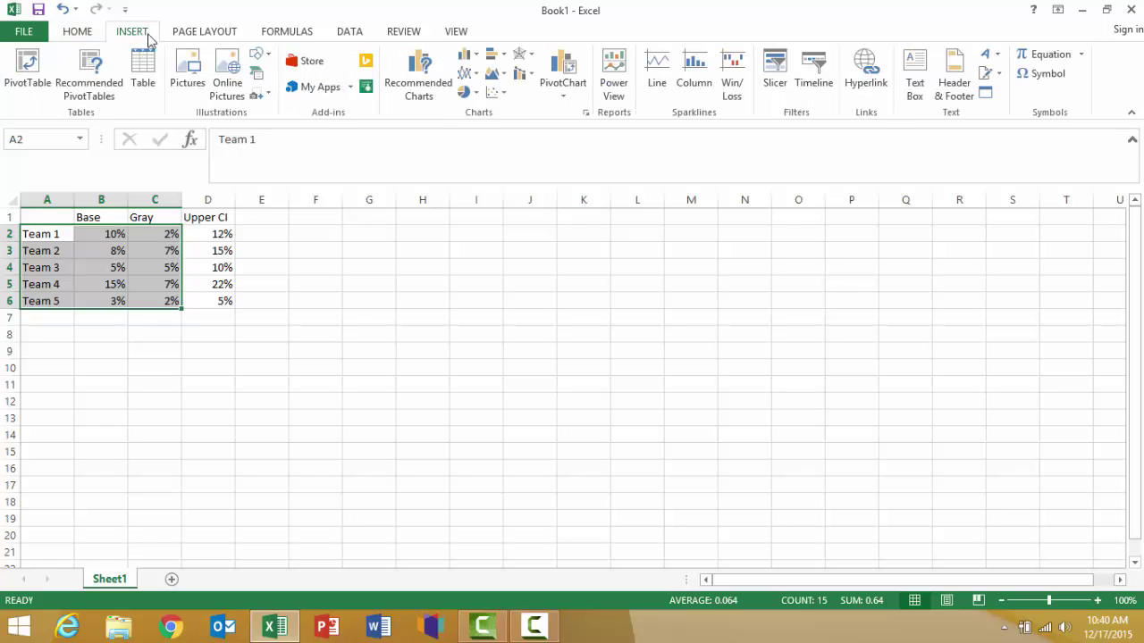
{"action": "left_click", "coordinate": [463, 55]}
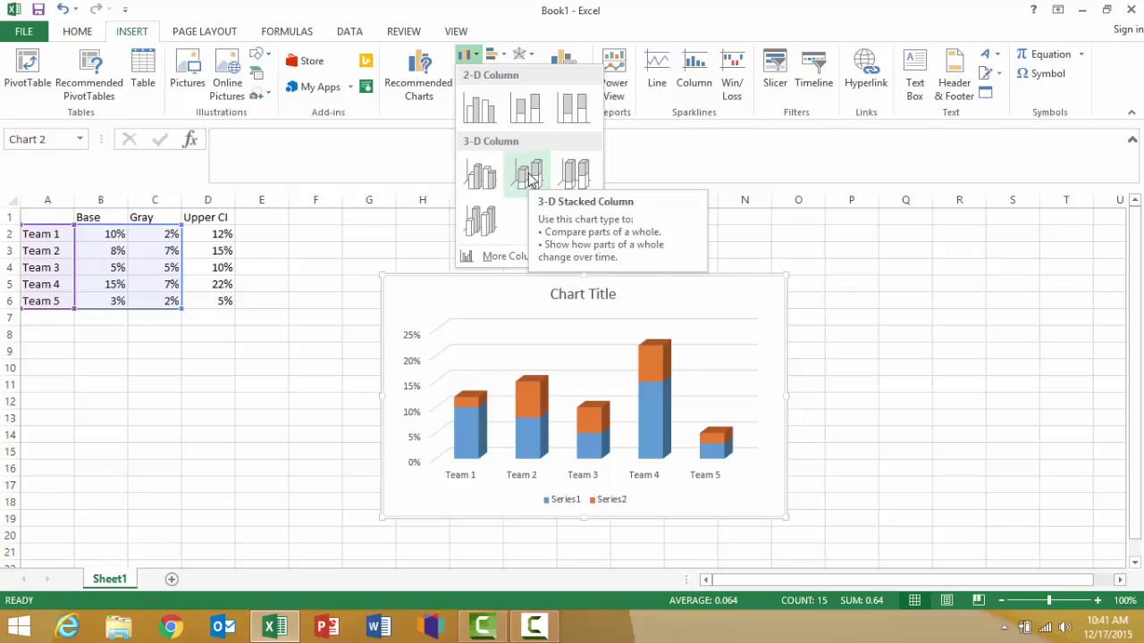
{"action": "left_click", "coordinate": [528, 176]}
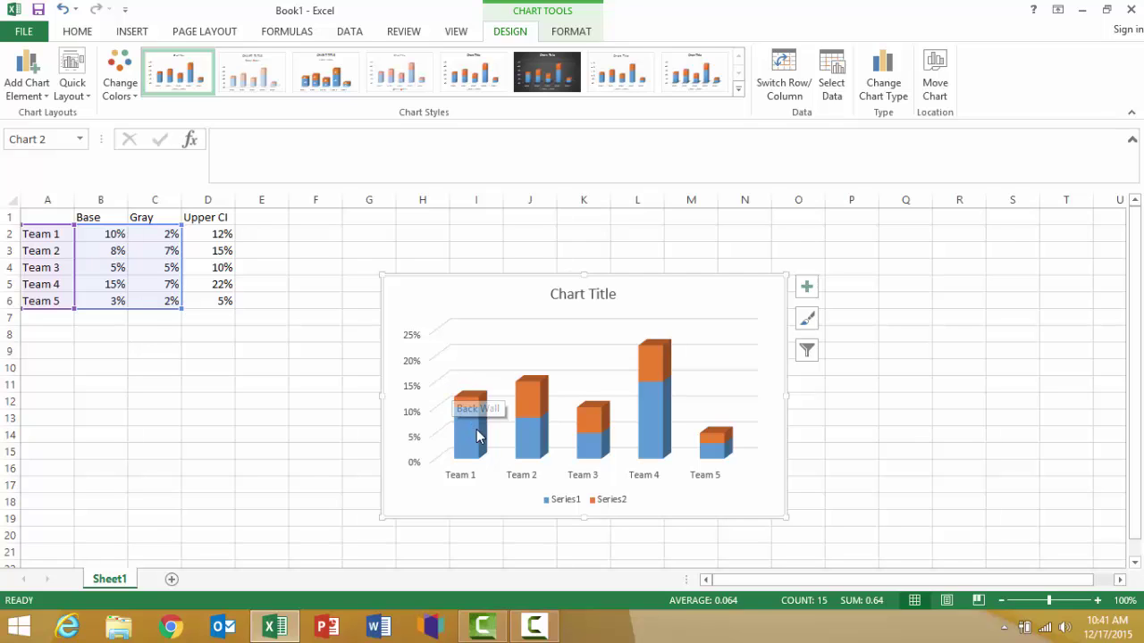
Step: Switch to a flat 2-D stacked column chart and select the orange Series 2 segments
{"action": "mouse_move", "coordinate": [471, 405]}
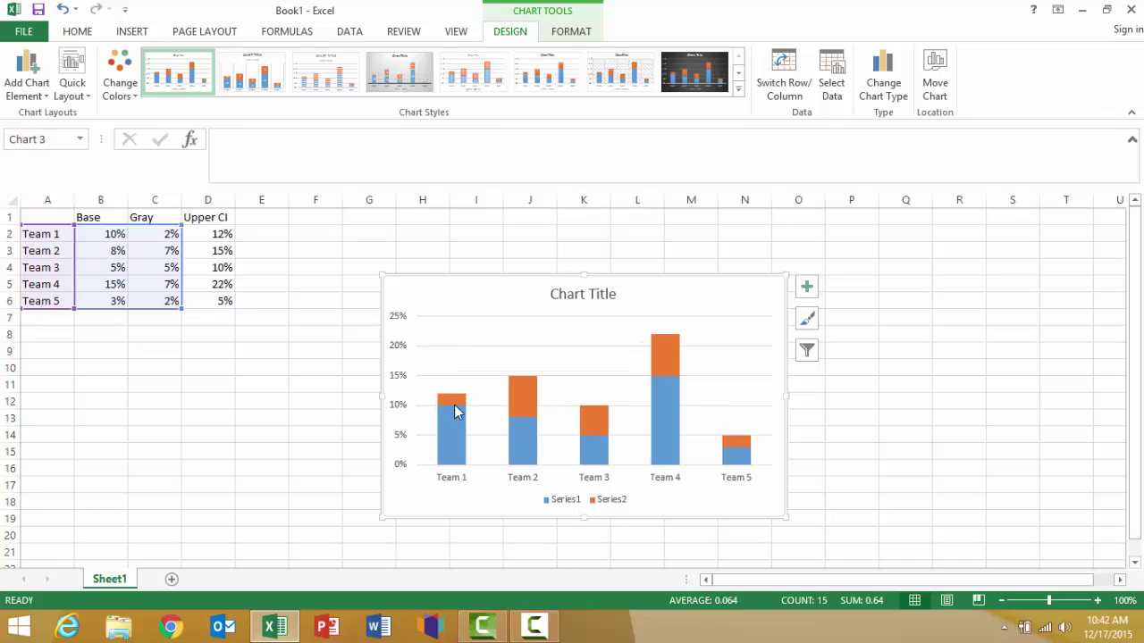
{"action": "mouse_move", "coordinate": [454, 407]}
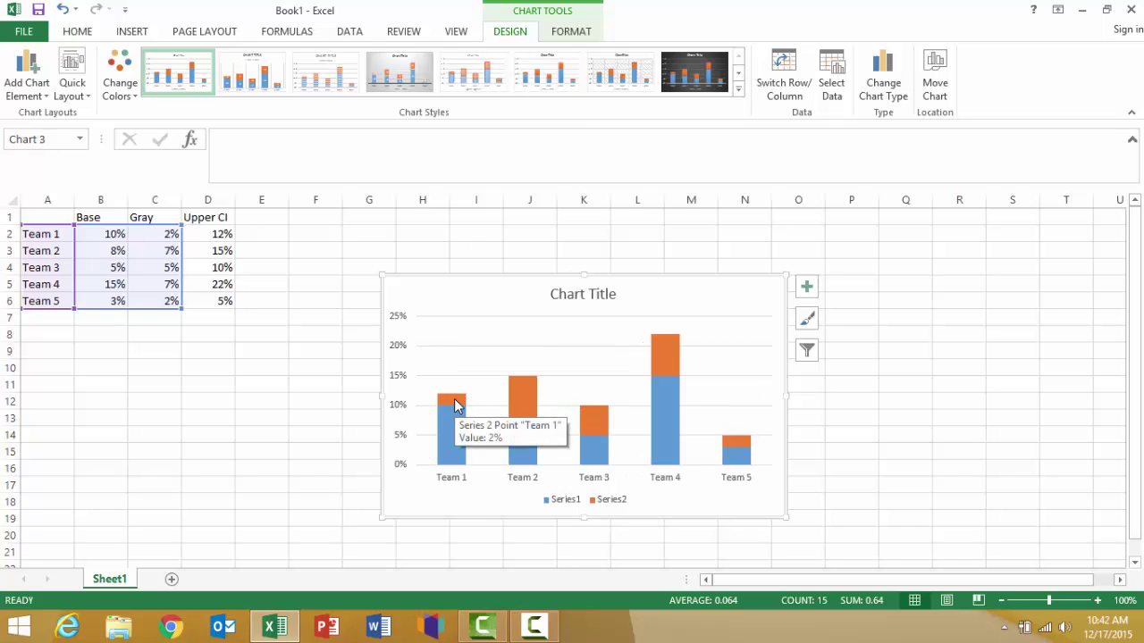
{"action": "left_click", "coordinate": [454, 405]}
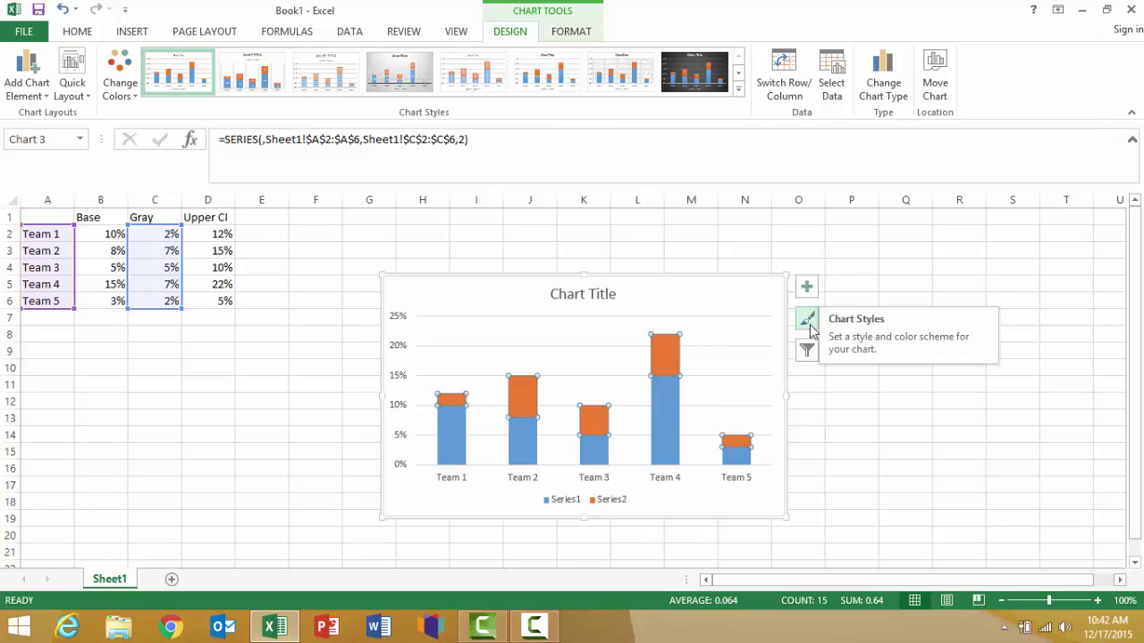
Step: Fill the upper Series 2 segments with a gray theme colour
{"action": "right_click", "coordinate": [664, 358]}
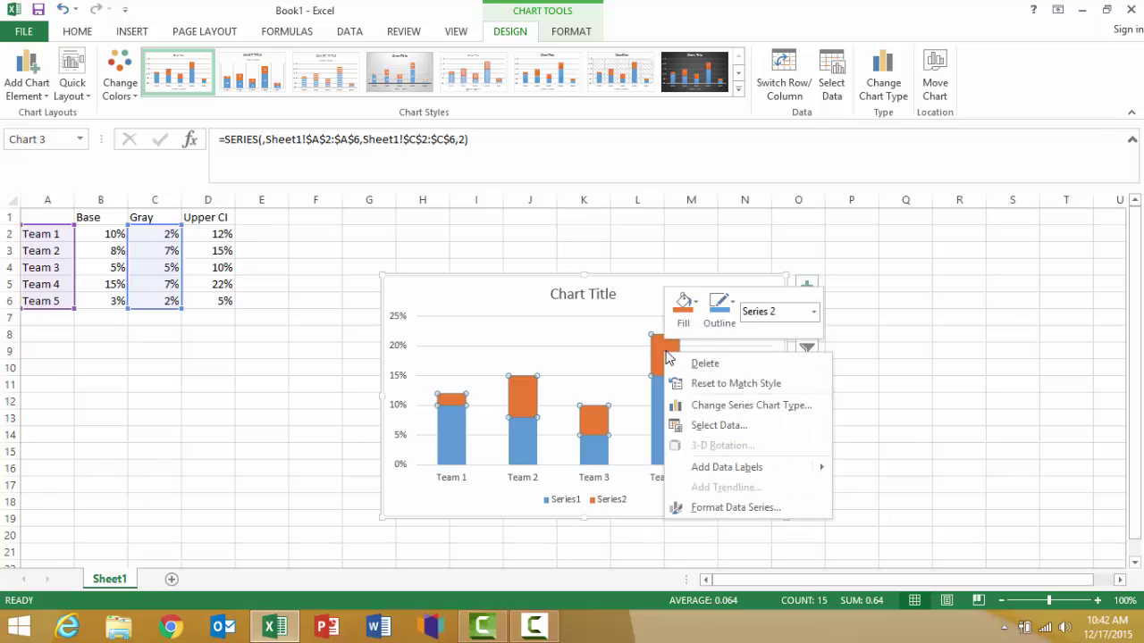
{"action": "left_click", "coordinate": [697, 302]}
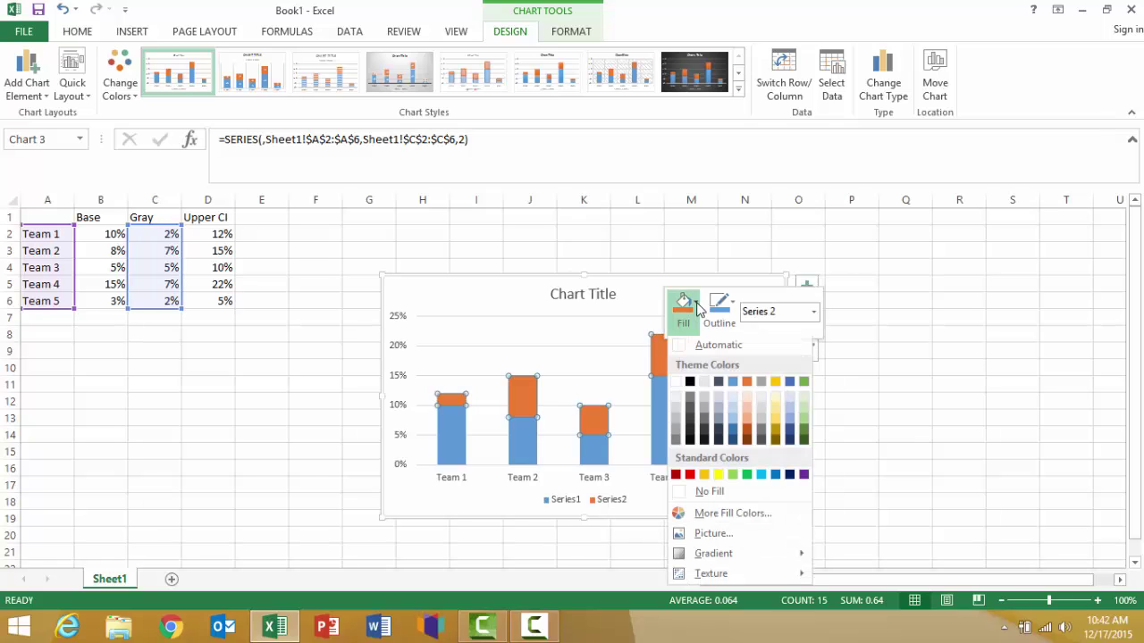
{"action": "left_click", "coordinate": [676, 435]}
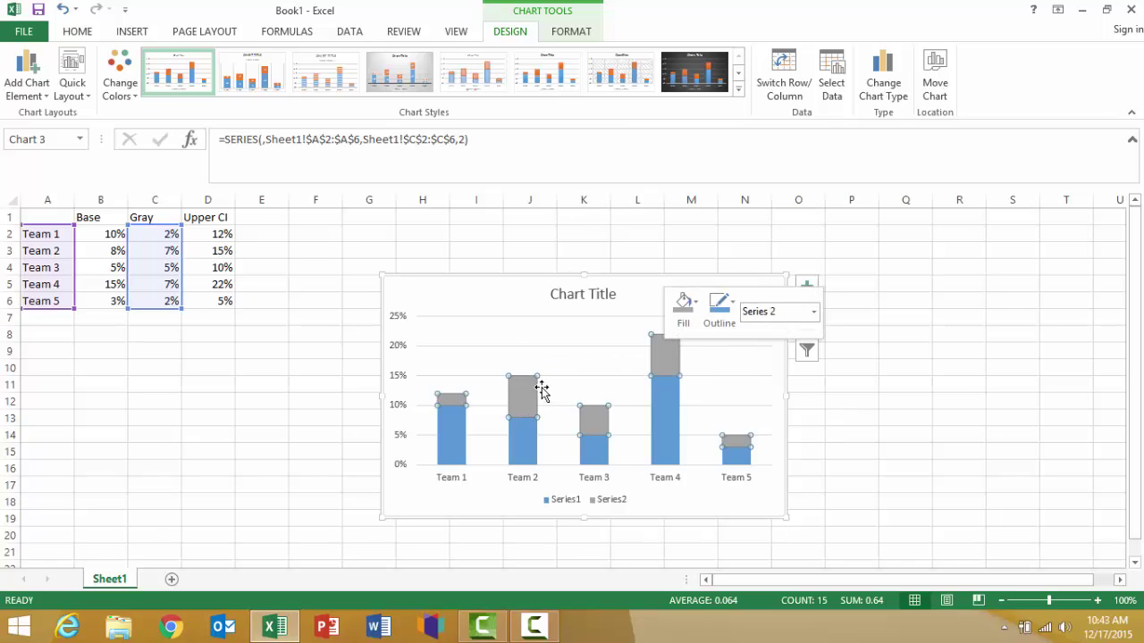
{"action": "mouse_move", "coordinate": [529, 391]}
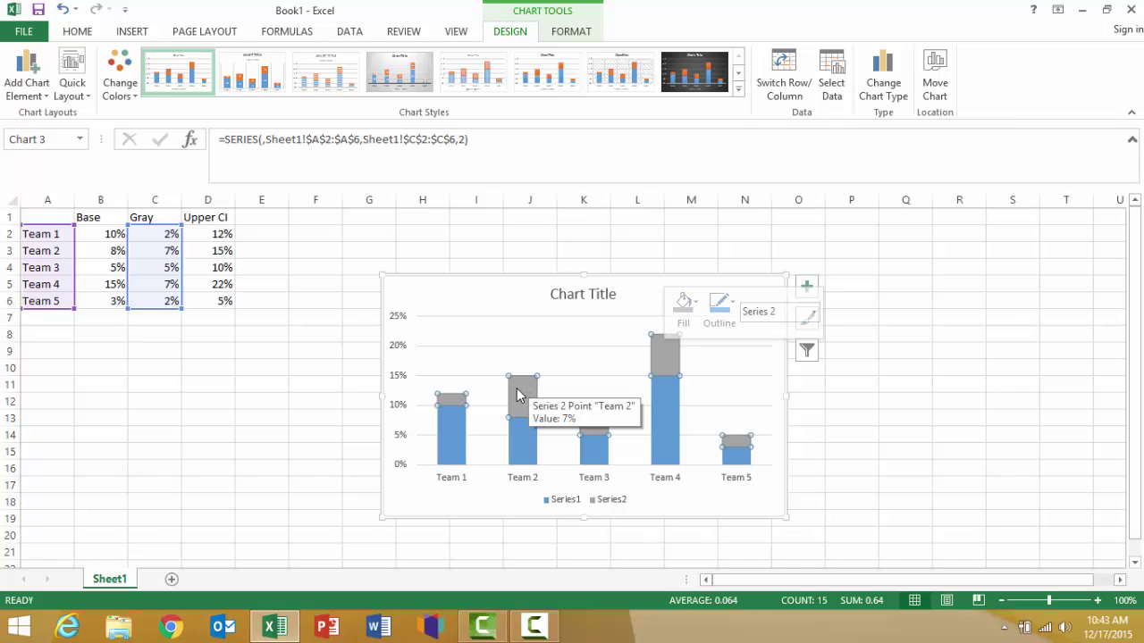
Step: Add Inside End data labels to the gray segments and select those labels
{"action": "left_click", "coordinate": [47, 99]}
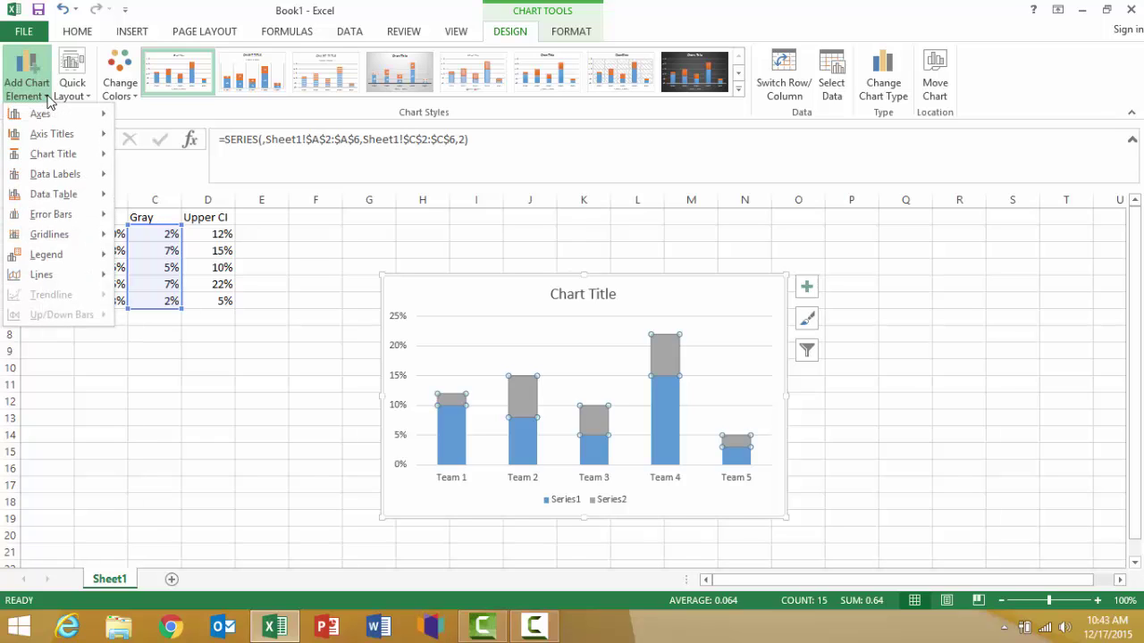
{"action": "mouse_move", "coordinate": [49, 176]}
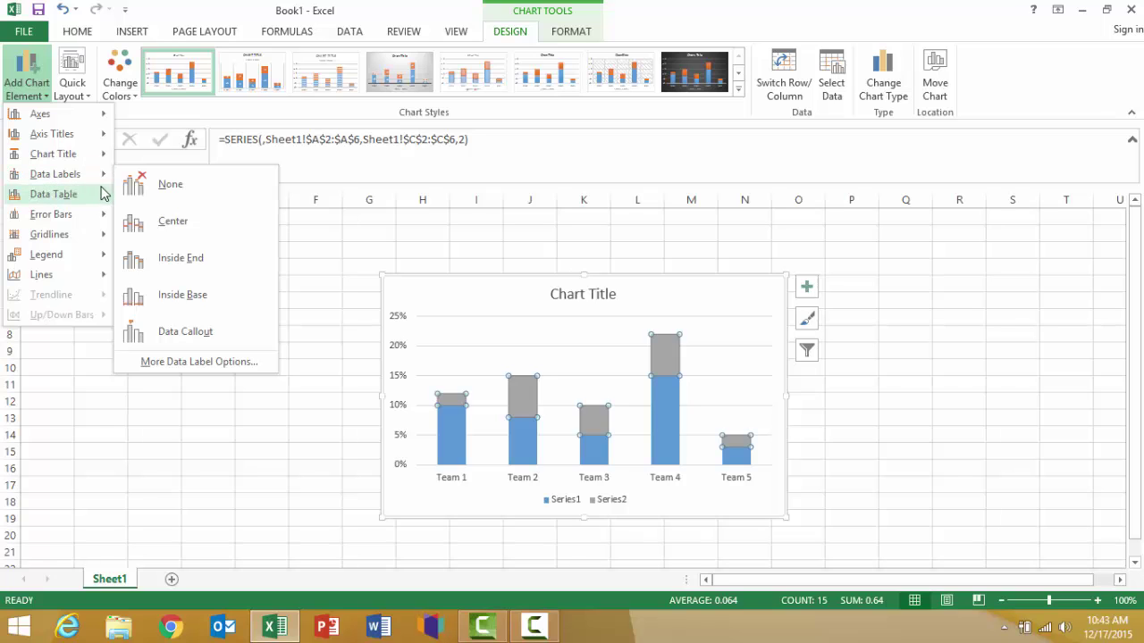
{"action": "mouse_move", "coordinate": [91, 178]}
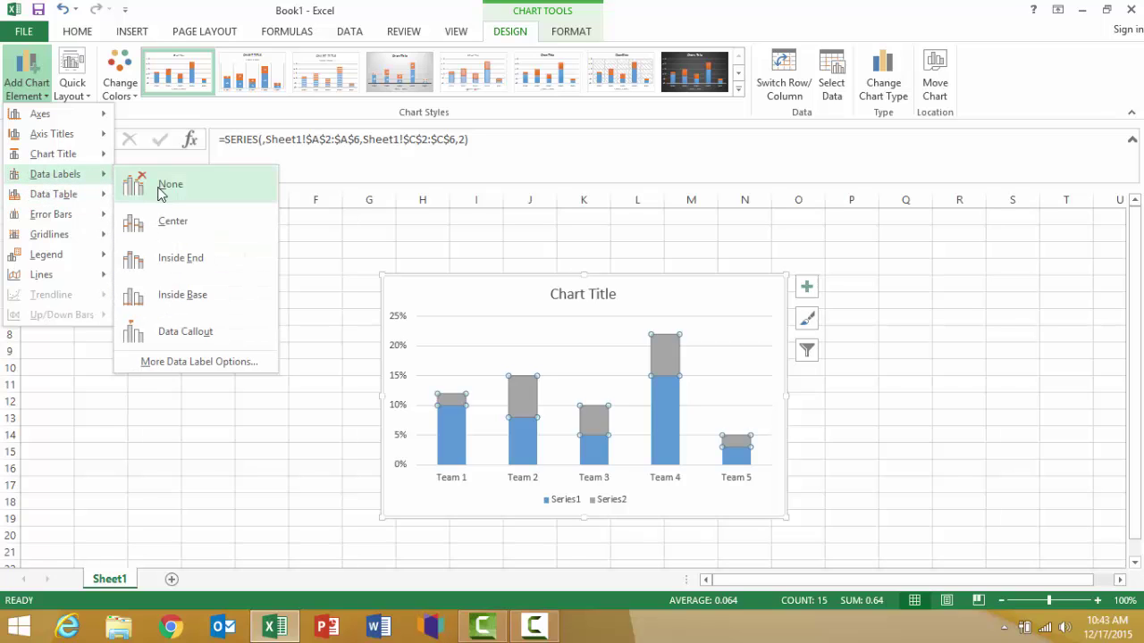
{"action": "left_click", "coordinate": [176, 259]}
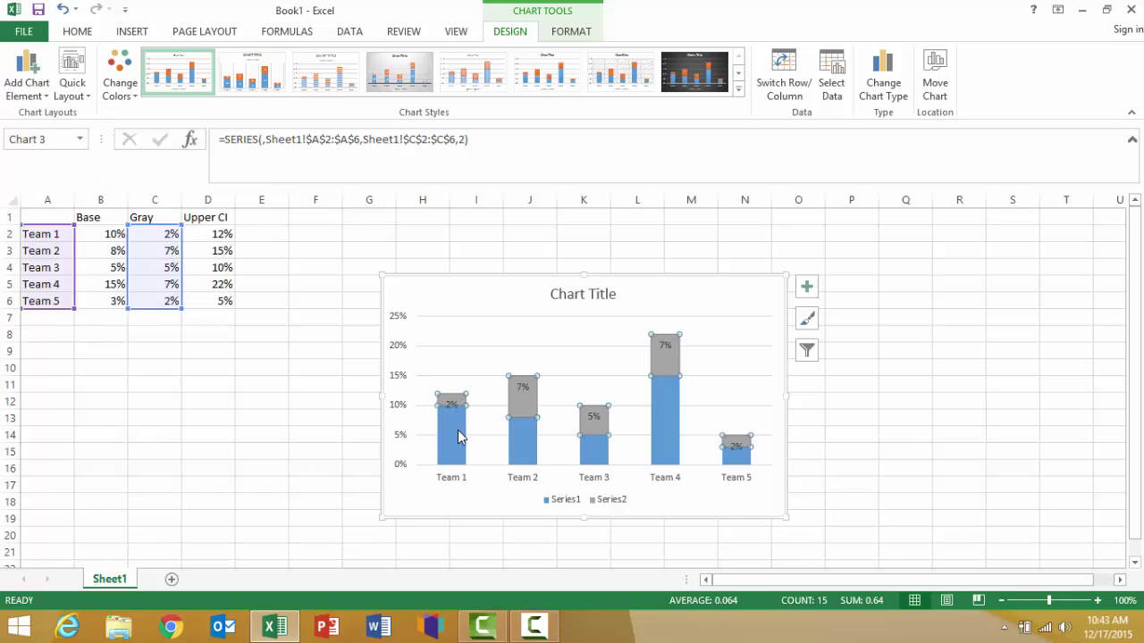
{"action": "mouse_move", "coordinate": [461, 438]}
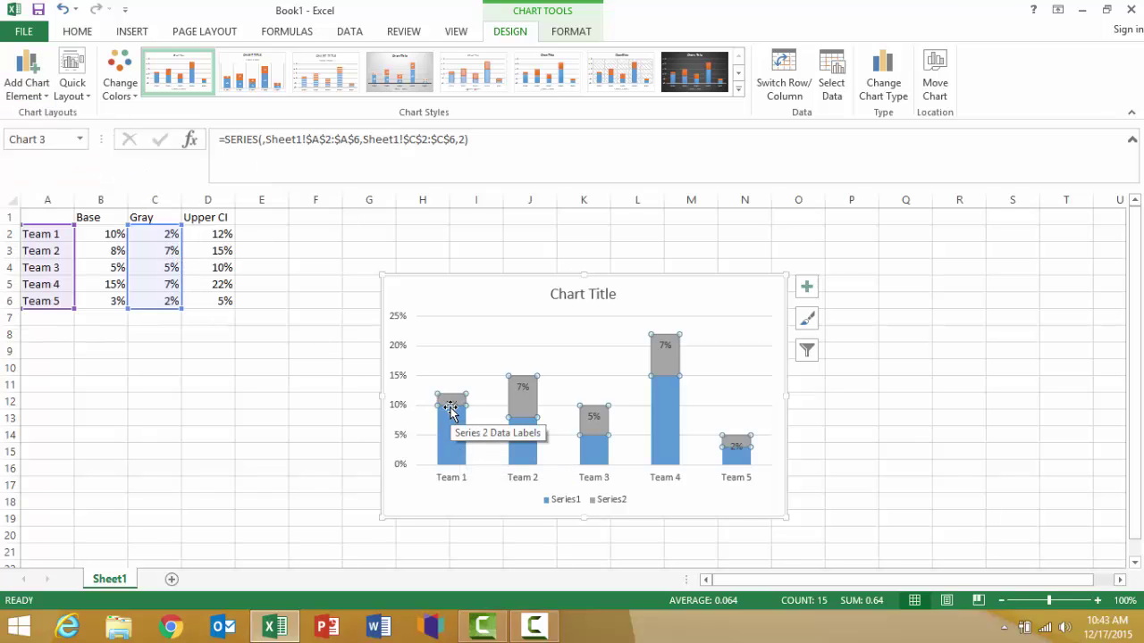
{"action": "left_click", "coordinate": [451, 408]}
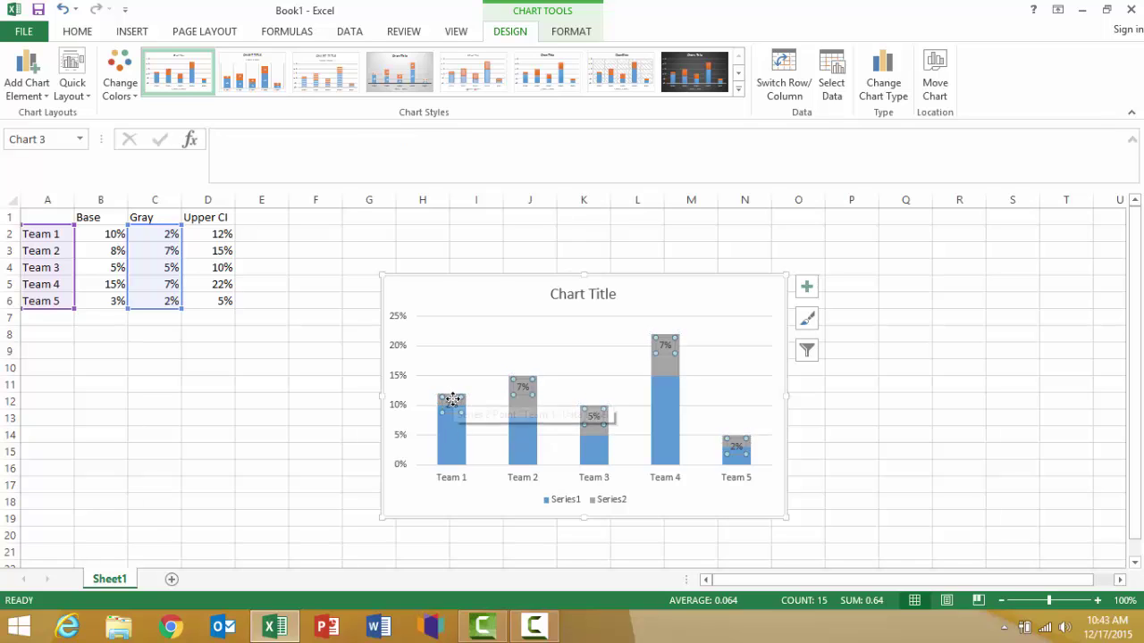
Step: Drag Team 1's 2% and Team 2's 7% labels to sit just above their columns
{"action": "left_click", "coordinate": [452, 396]}
{"action": "left_click_drag", "start_coordinate": [444, 390], "coordinate": [450, 376]}
{"action": "left_click", "coordinate": [522, 384]}
{"action": "left_click_drag", "start_coordinate": [522, 379], "coordinate": [520, 360]}
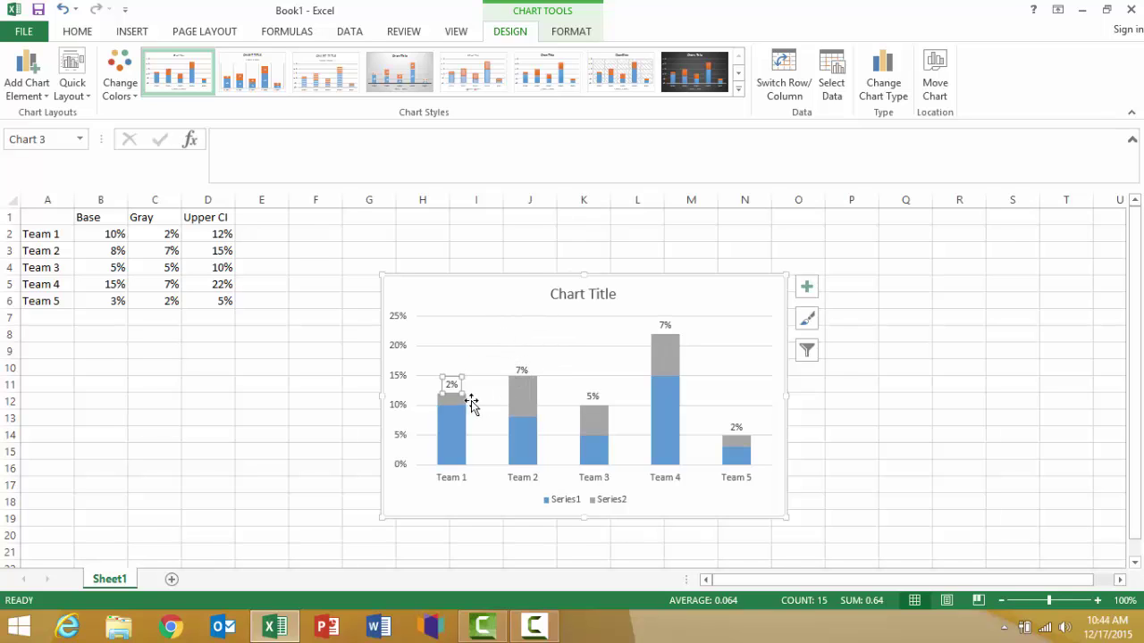
{"action": "left_click", "coordinate": [449, 387]}
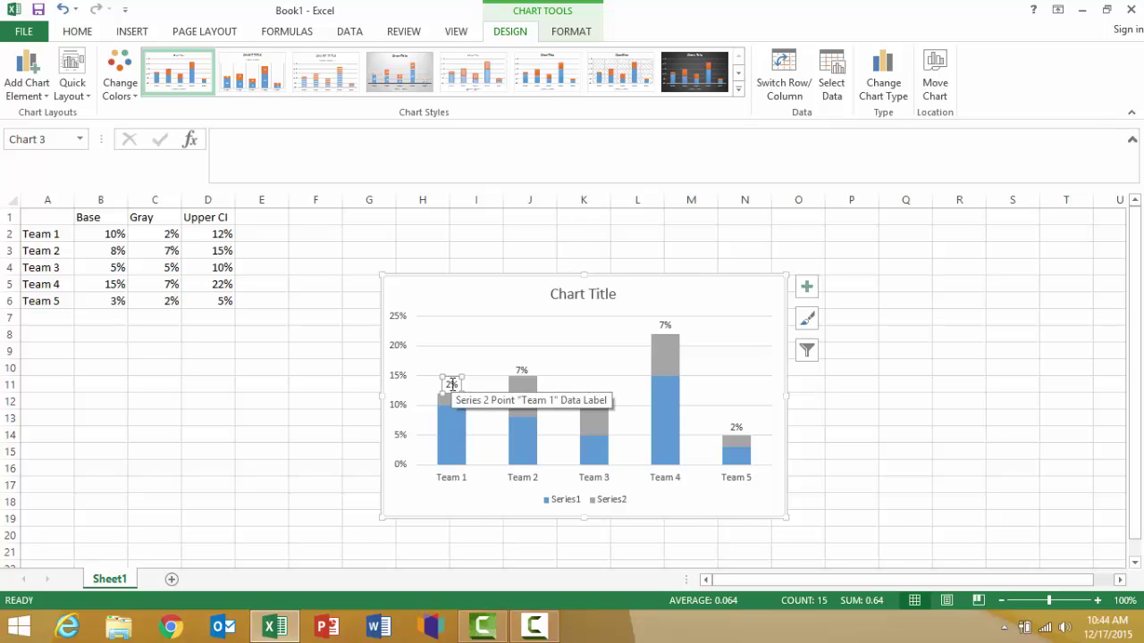
Step: Replace label values with Upper CI values from D2:D6 (12%, 15%, 10%, 22%, 5%)
{"action": "right_click", "coordinate": [452, 385]}
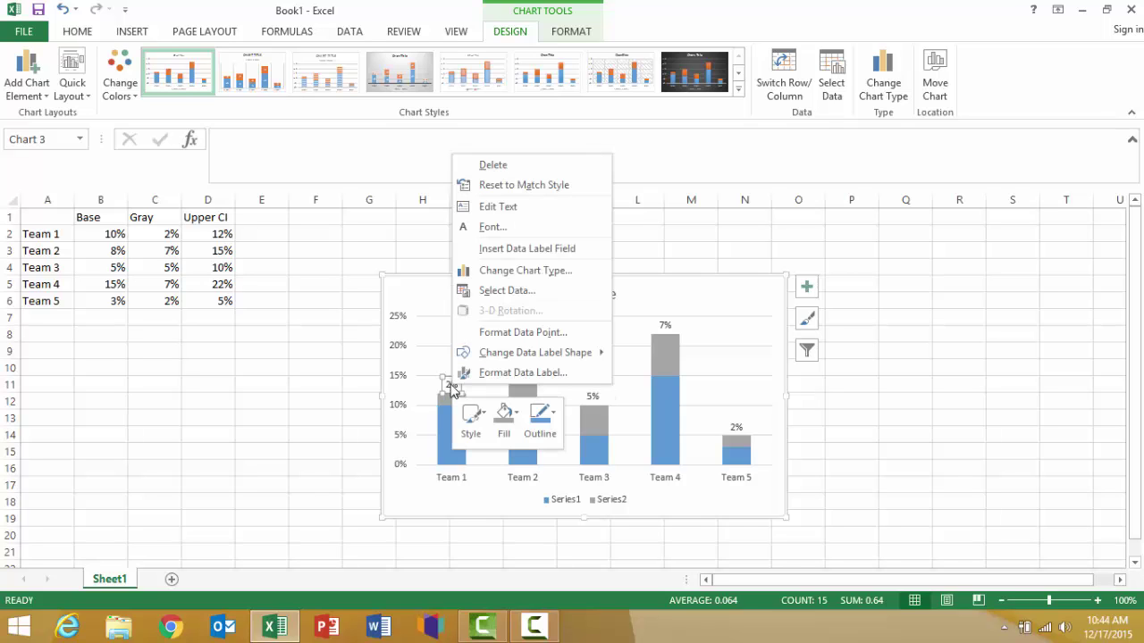
{"action": "left_click", "coordinate": [508, 372]}
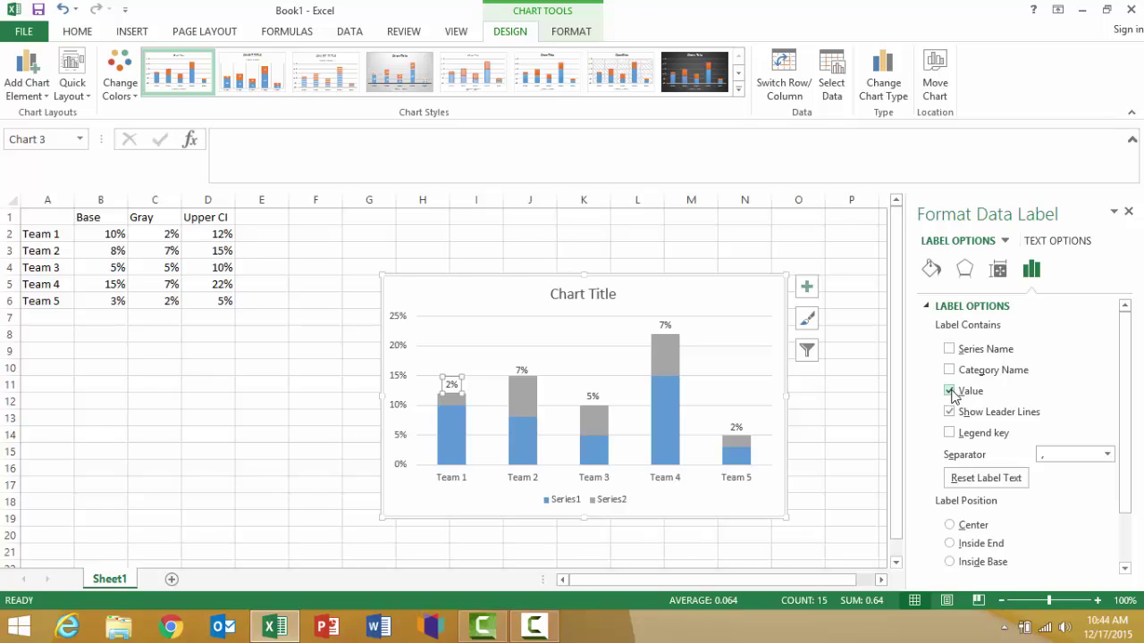
{"action": "left_click", "coordinate": [950, 394]}
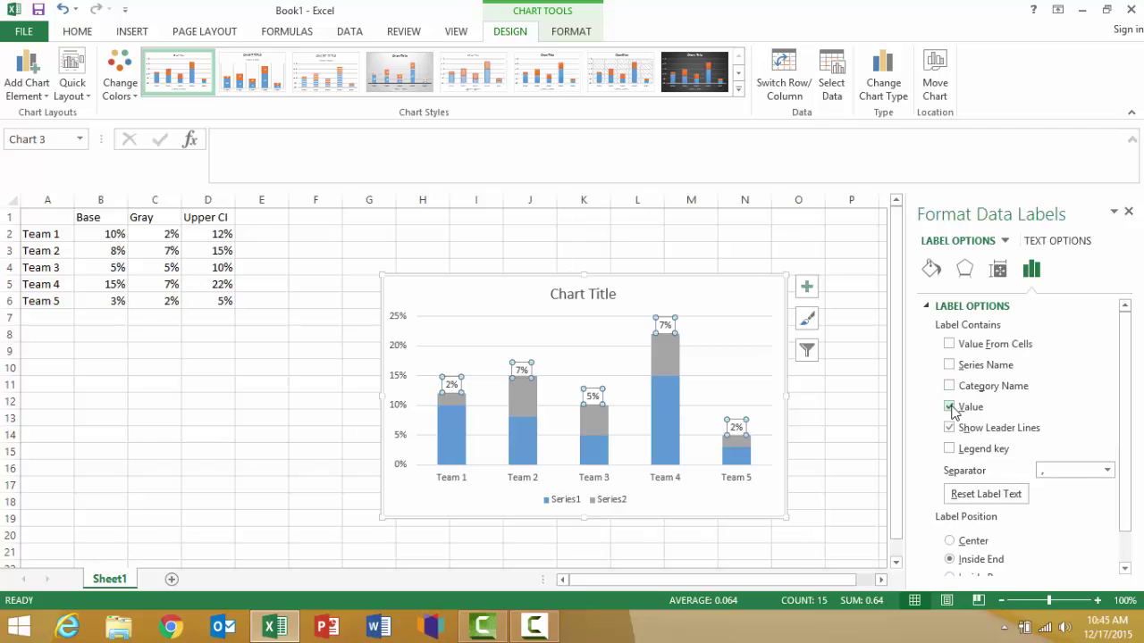
{"action": "left_click", "coordinate": [951, 408]}
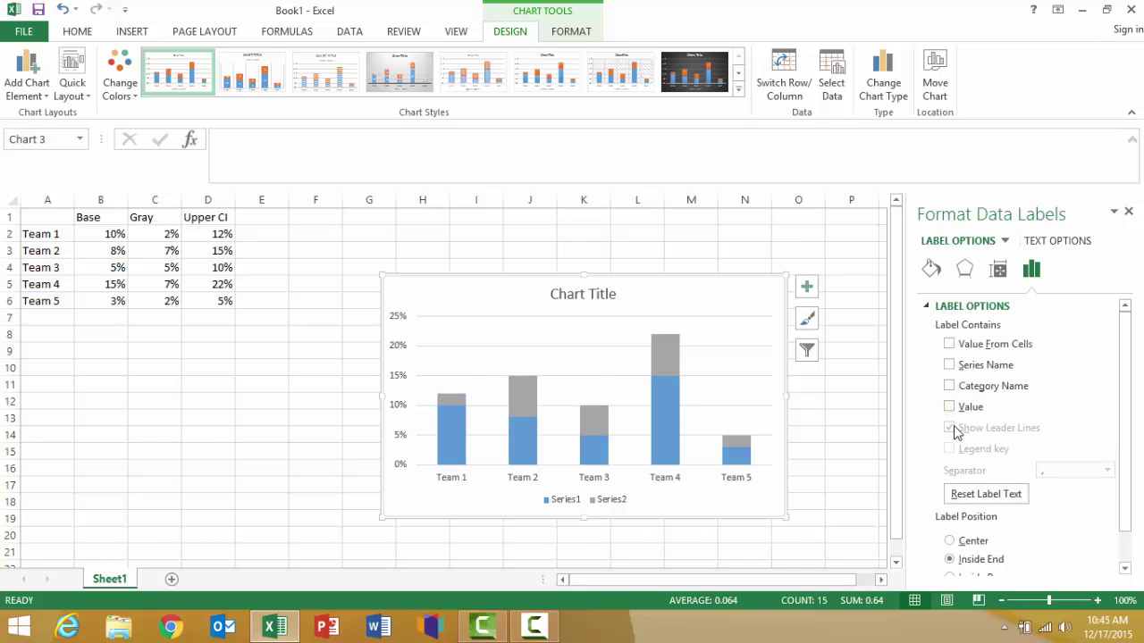
{"action": "left_click", "coordinate": [950, 346]}
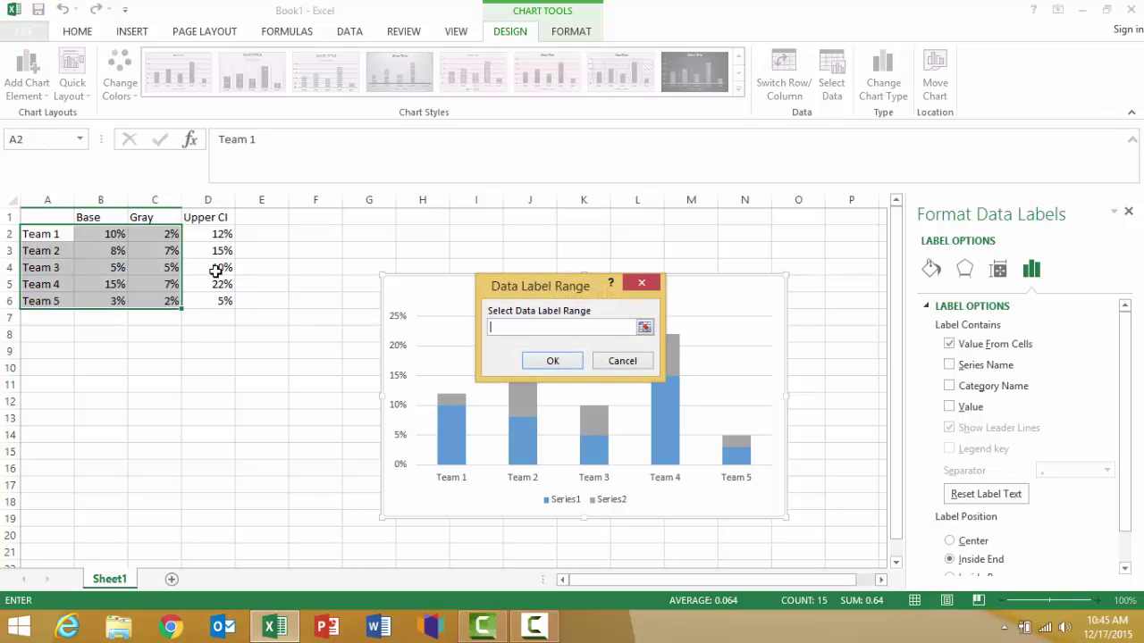
{"action": "left_click_drag", "start_coordinate": [225, 235], "coordinate": [229, 303]}
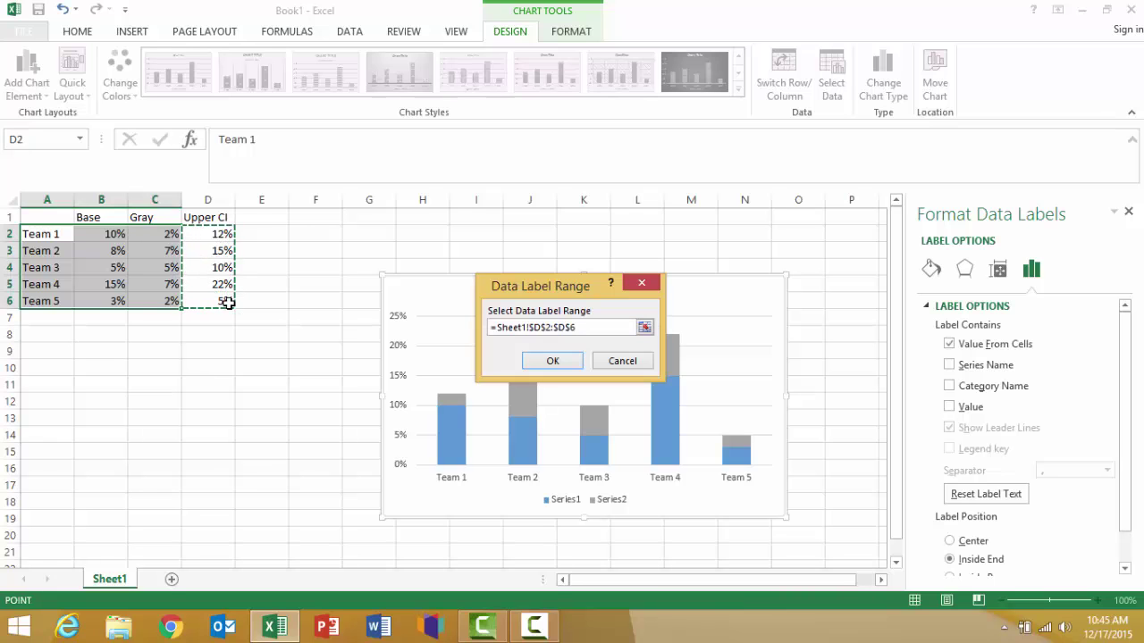
{"action": "left_click", "coordinate": [547, 361]}
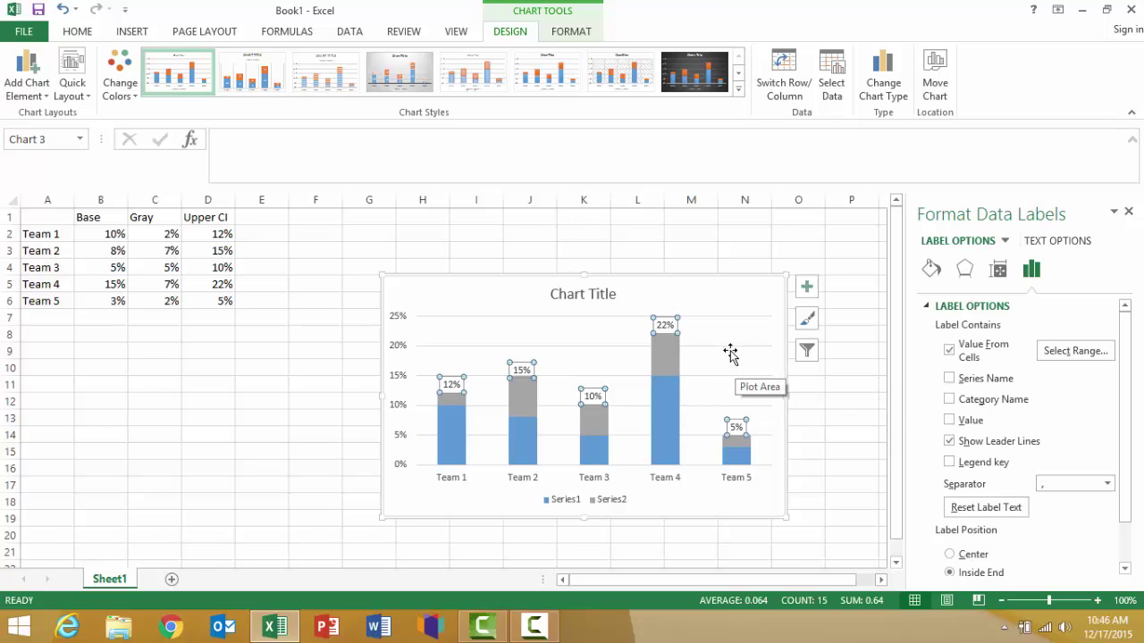
Step: Set the label text fill to White, Background 1, Darker 35% light gray
{"action": "left_click", "coordinate": [932, 270]}
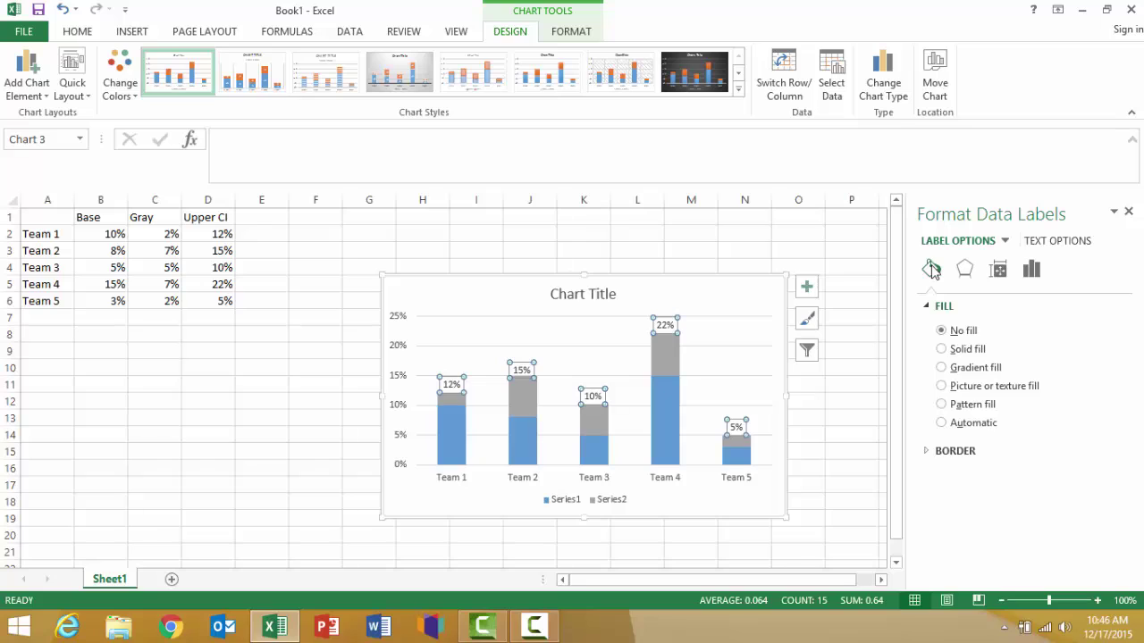
{"action": "left_click", "coordinate": [1058, 240]}
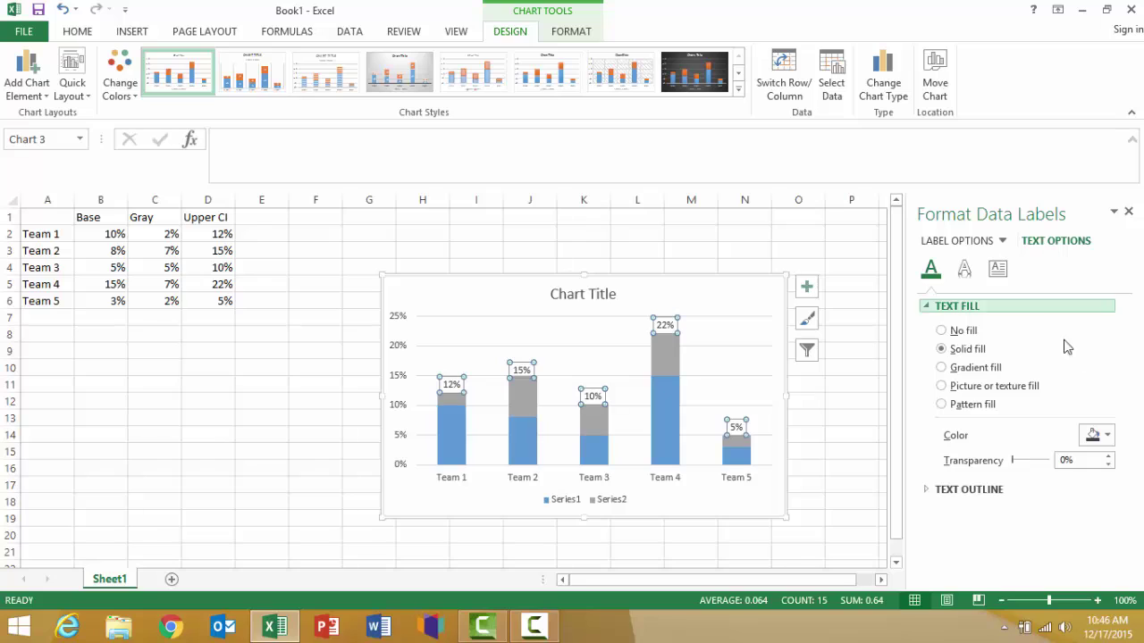
{"action": "left_click", "coordinate": [1108, 436]}
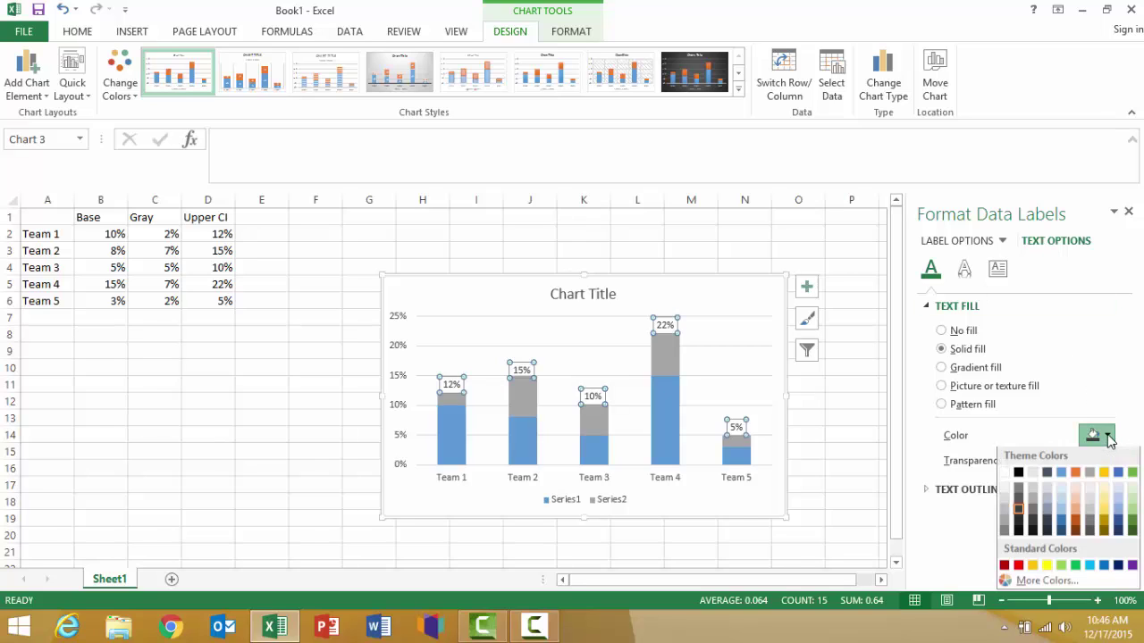
{"action": "left_click", "coordinate": [1006, 525]}
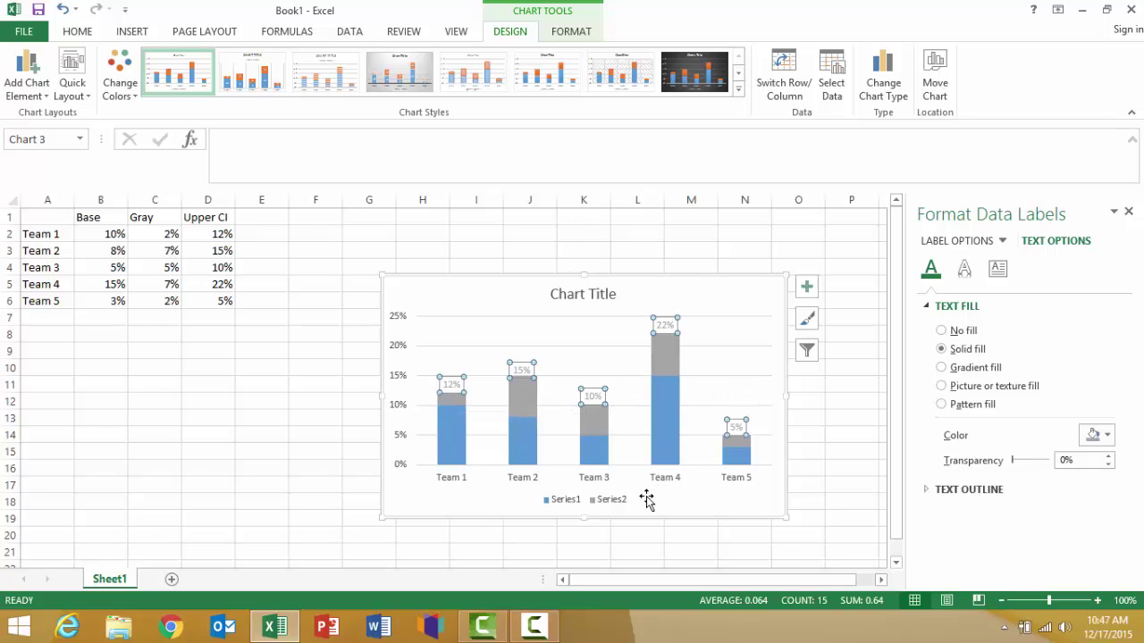
Step: Delete the chart legend and the vertical percentage axis
{"action": "left_click", "coordinate": [577, 503]}
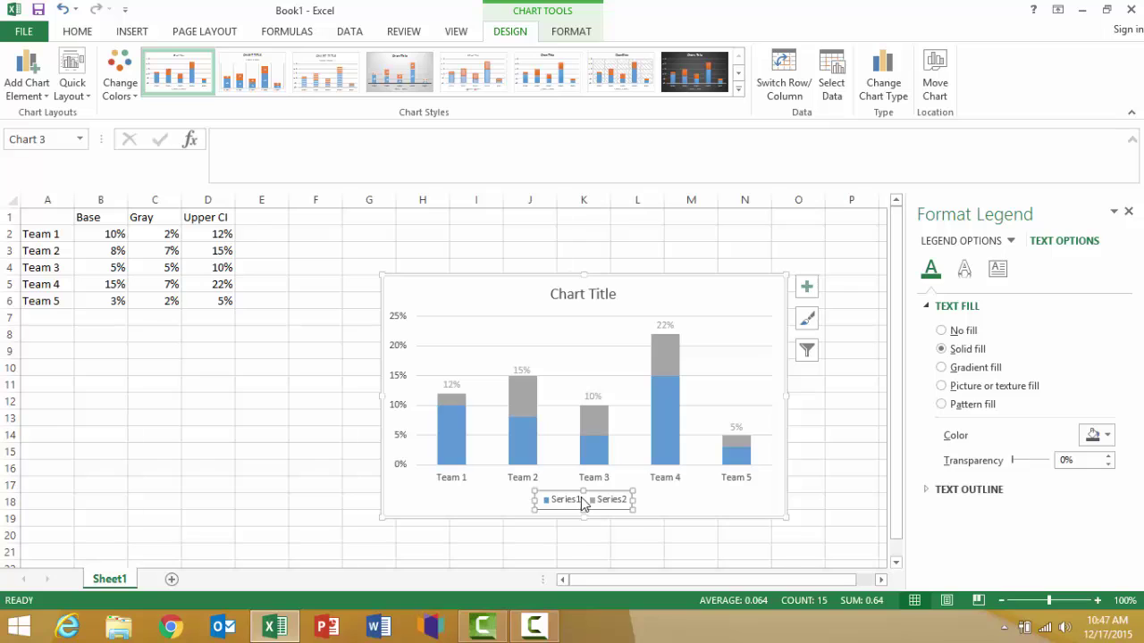
{"action": "key", "text": "Delete"}
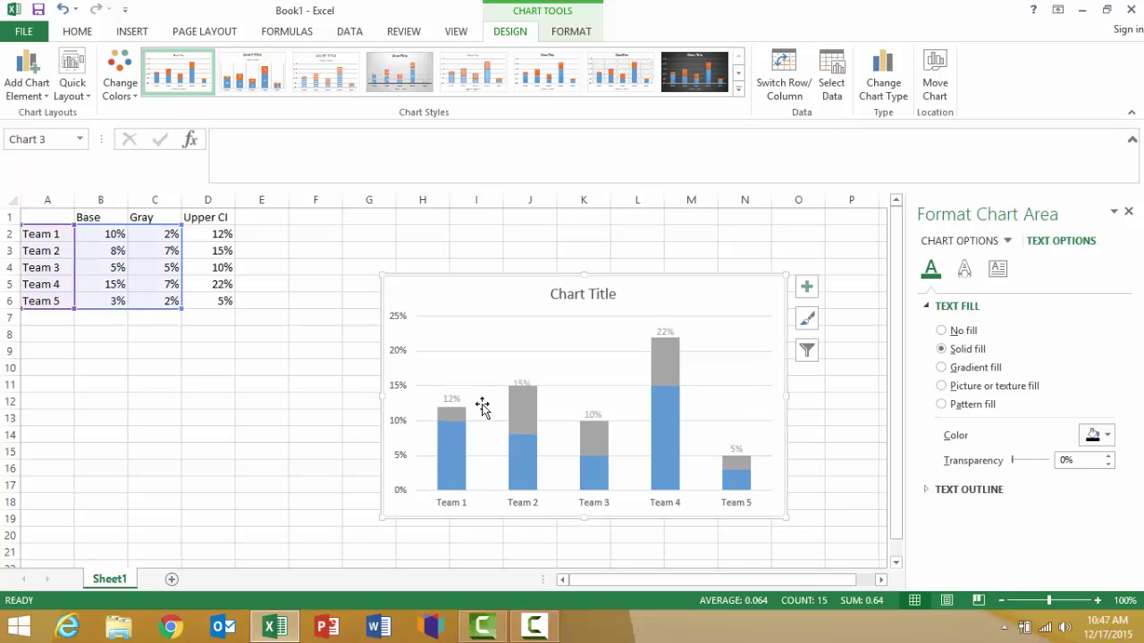
{"action": "left_click", "coordinate": [397, 357]}
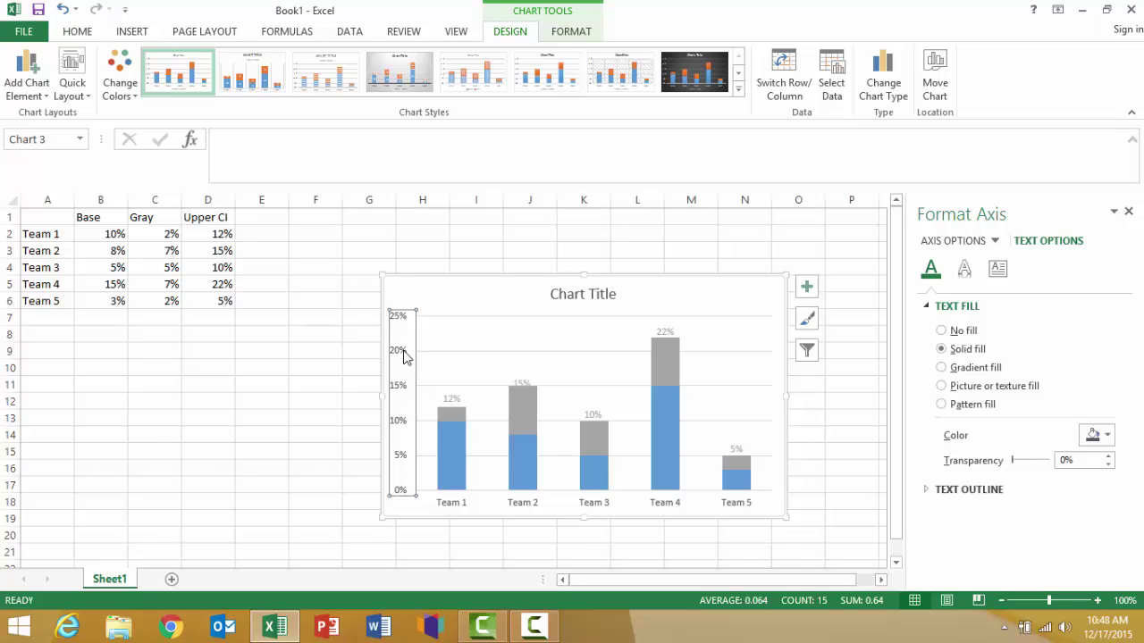
{"action": "key", "text": "Delete"}
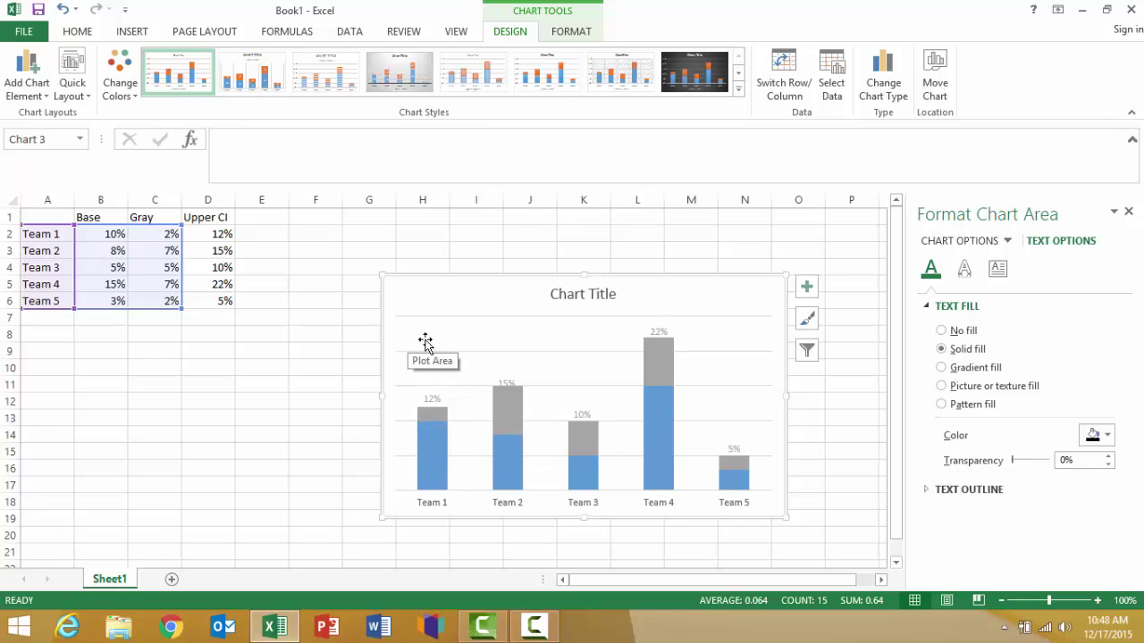
Step: Draw a text box on the chart's left side to hold the key labels
{"action": "left_click", "coordinate": [132, 32]}
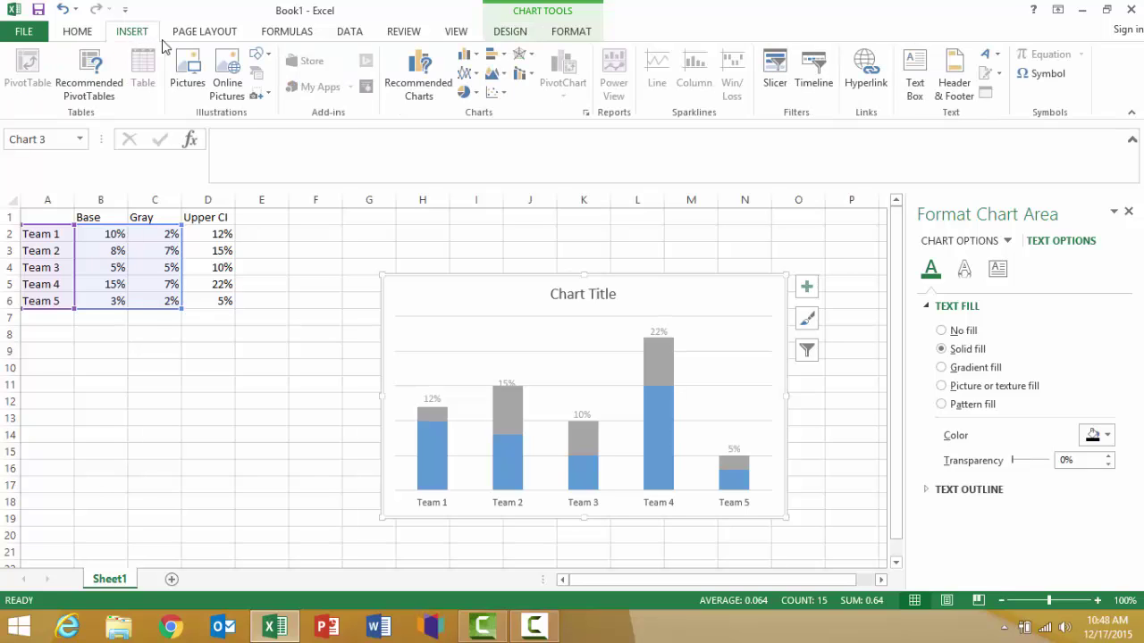
{"action": "left_click", "coordinate": [914, 72]}
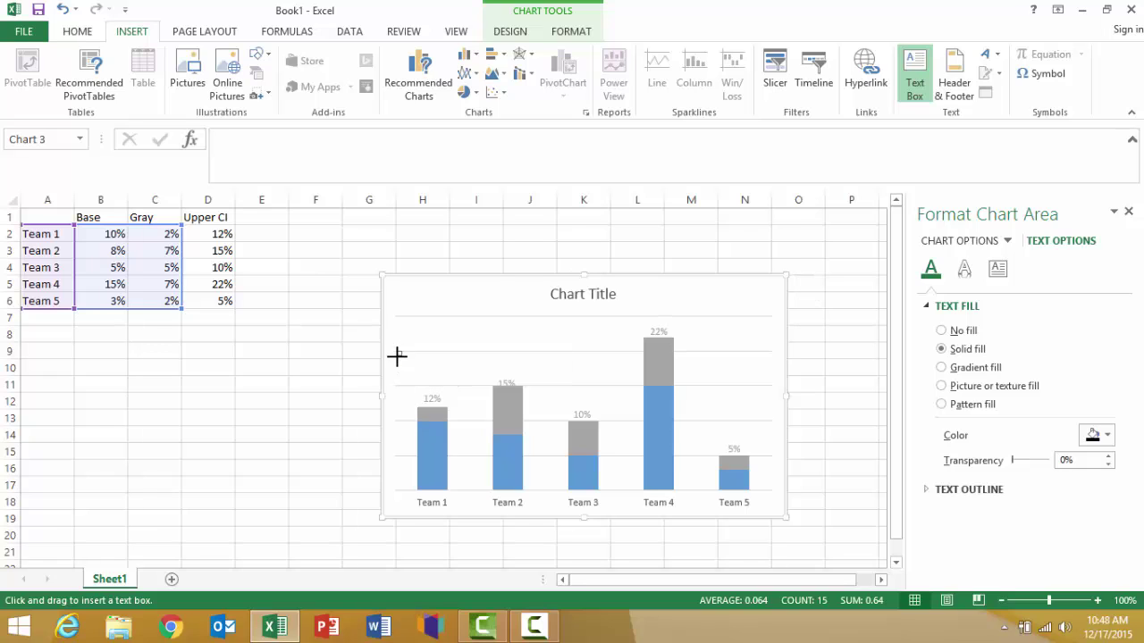
{"action": "mouse_move", "coordinate": [397, 353]}
{"action": "left_mouse_down"}
{"action": "mouse_move", "coordinate": [408, 372]}
{"action": "mouse_move", "coordinate": [450, 375]}
{"action": "left_mouse_up"}
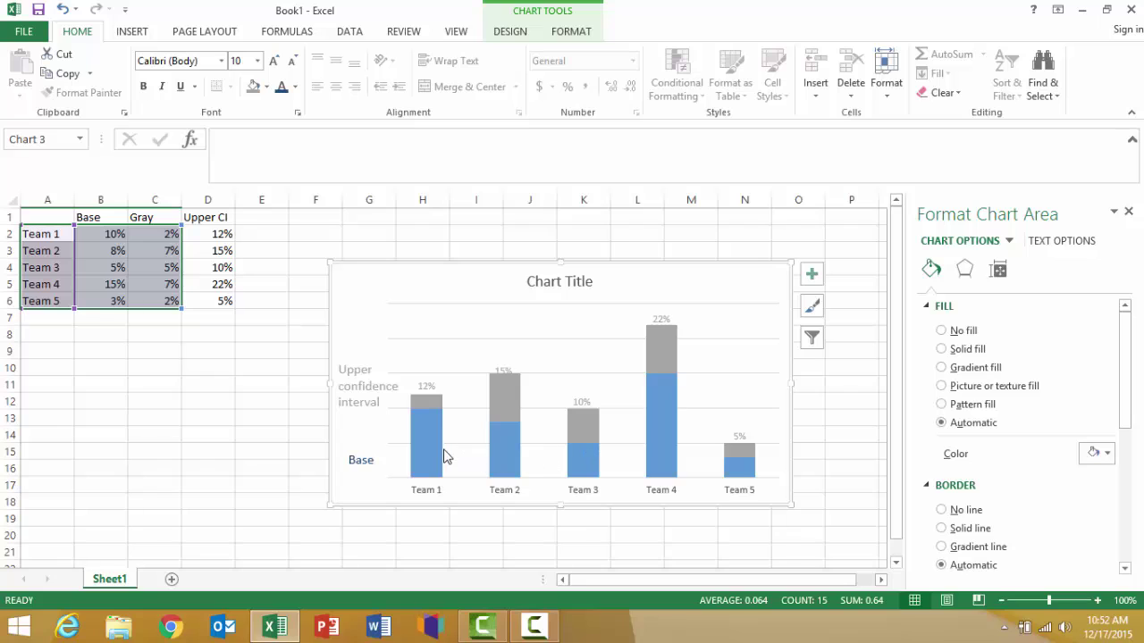
{"action": "mouse_move", "coordinate": [444, 453]}
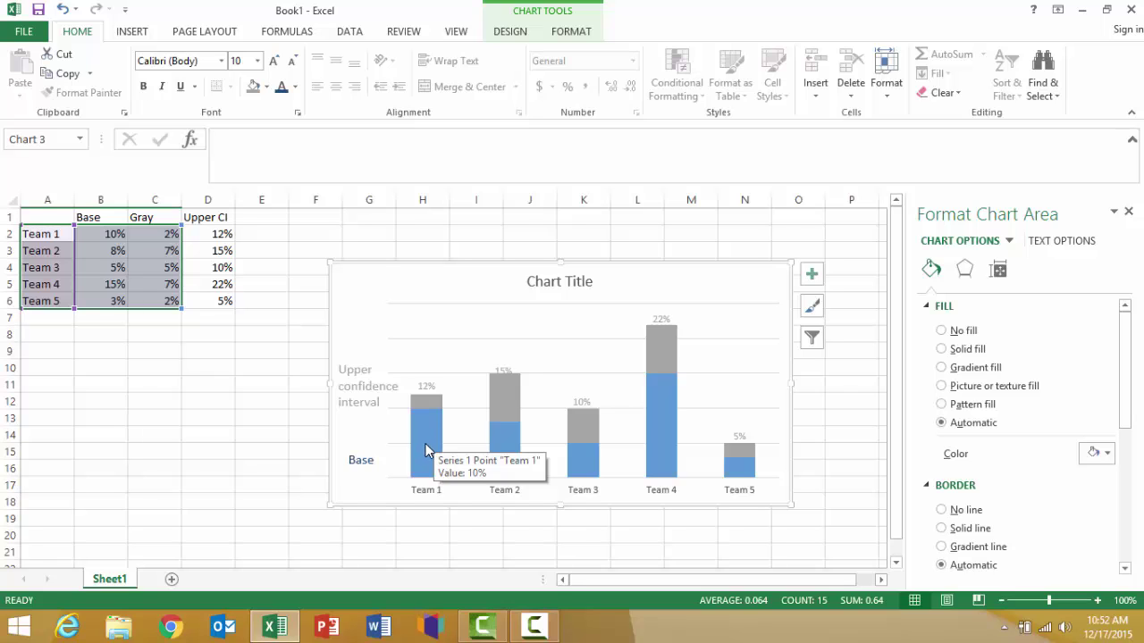
Step: Add value labels (10%, 8%, 5%, 15%, 3%) to the Base bars, positioned Inside End
{"action": "right_click", "coordinate": [423, 434]}
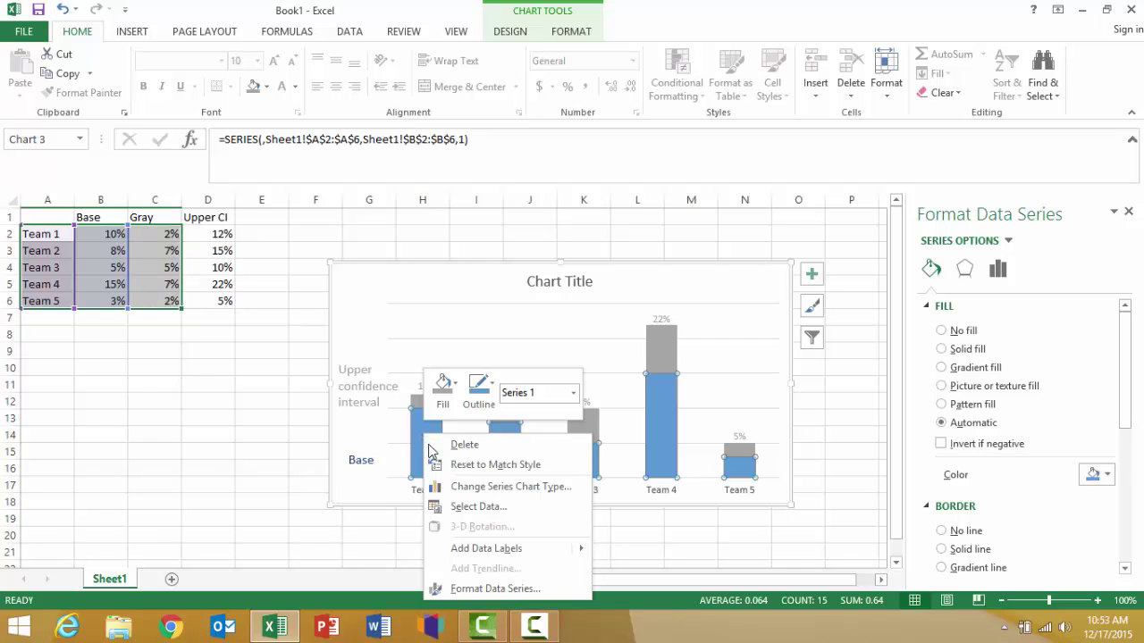
{"action": "mouse_move", "coordinate": [473, 549]}
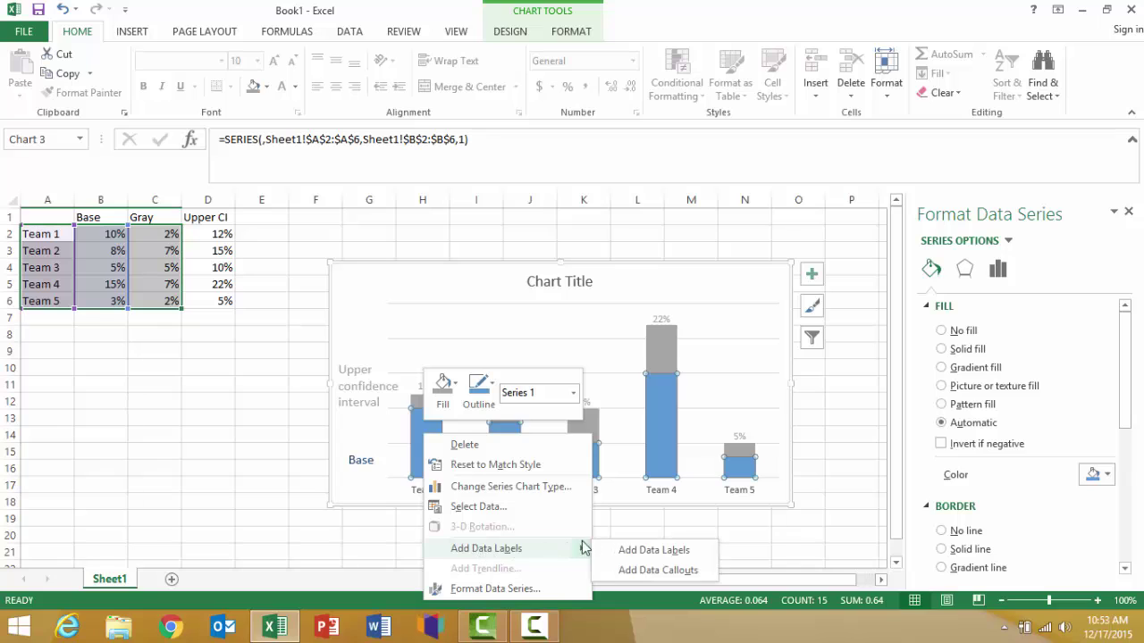
{"action": "left_click", "coordinate": [625, 550]}
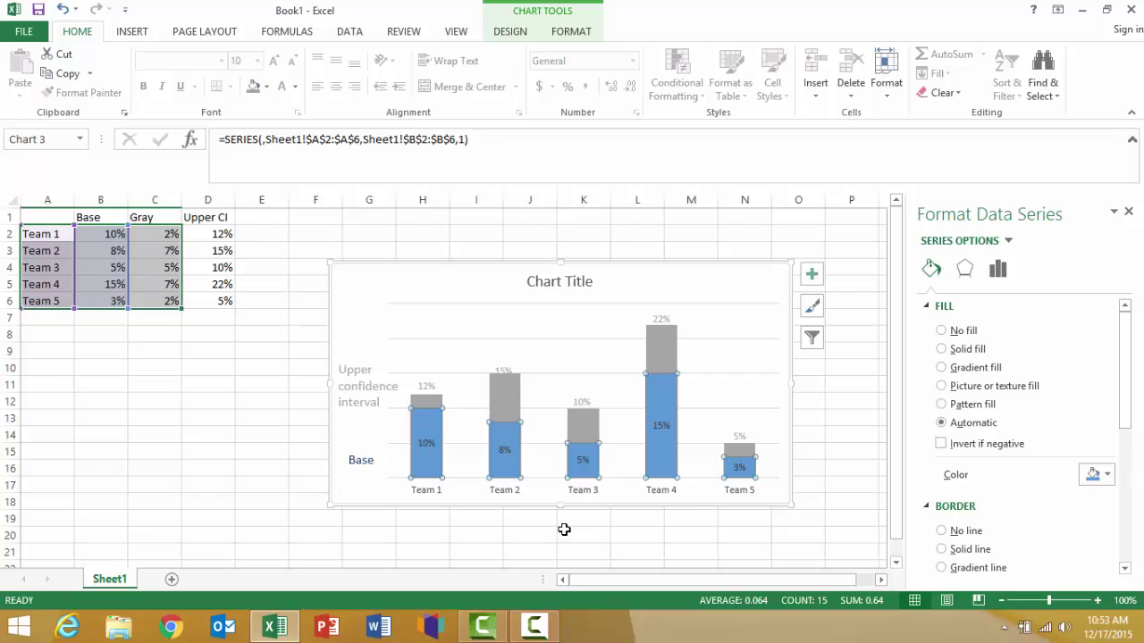
{"action": "right_click", "coordinate": [426, 443]}
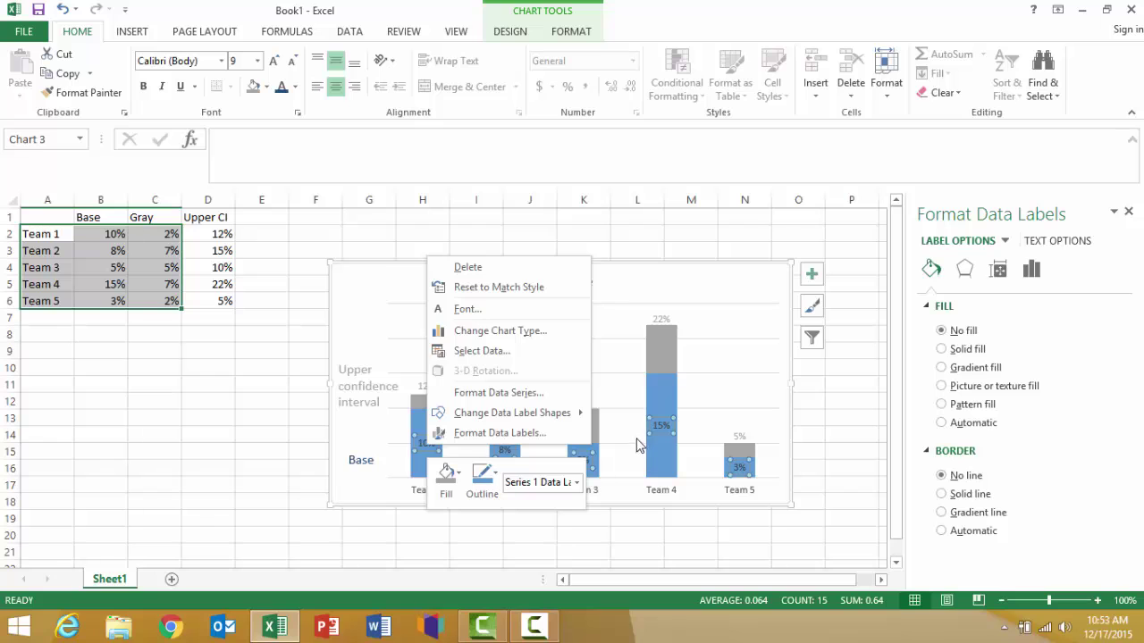
{"action": "left_click", "coordinate": [518, 432]}
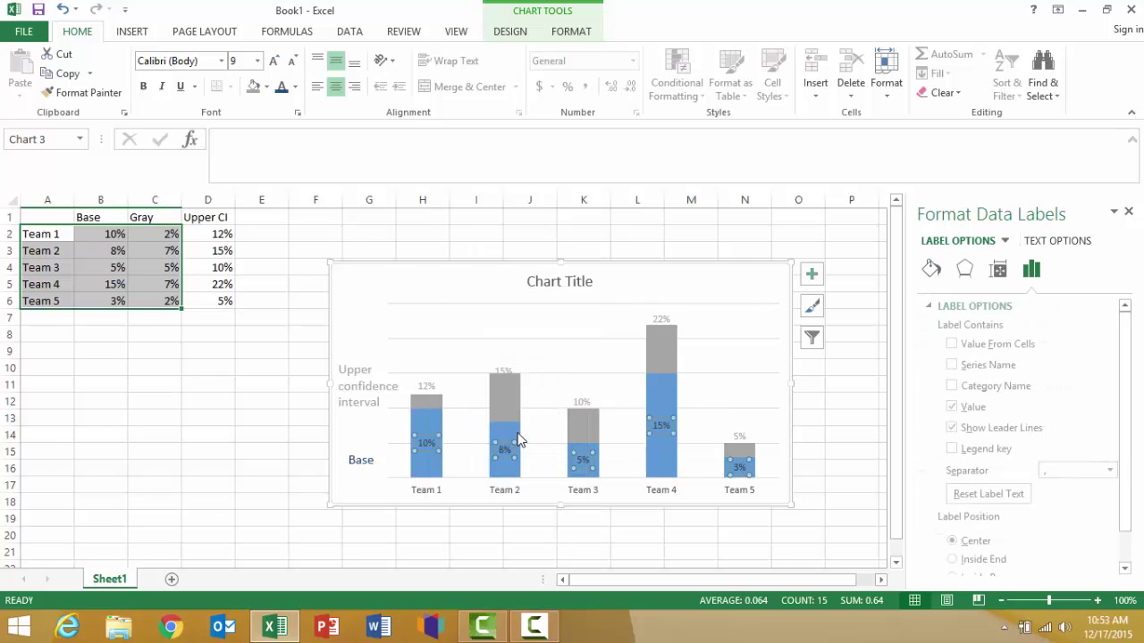
{"action": "scroll", "coordinate": [1032, 551], "scroll_direction": "down", "scroll_amount": 1}
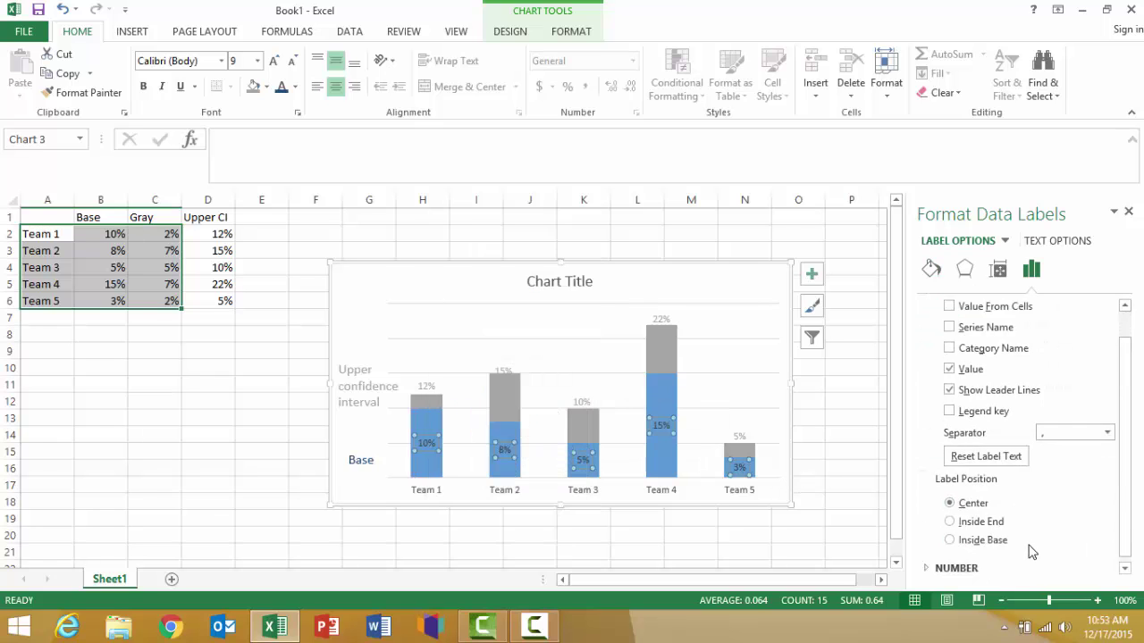
{"action": "left_click", "coordinate": [950, 523]}
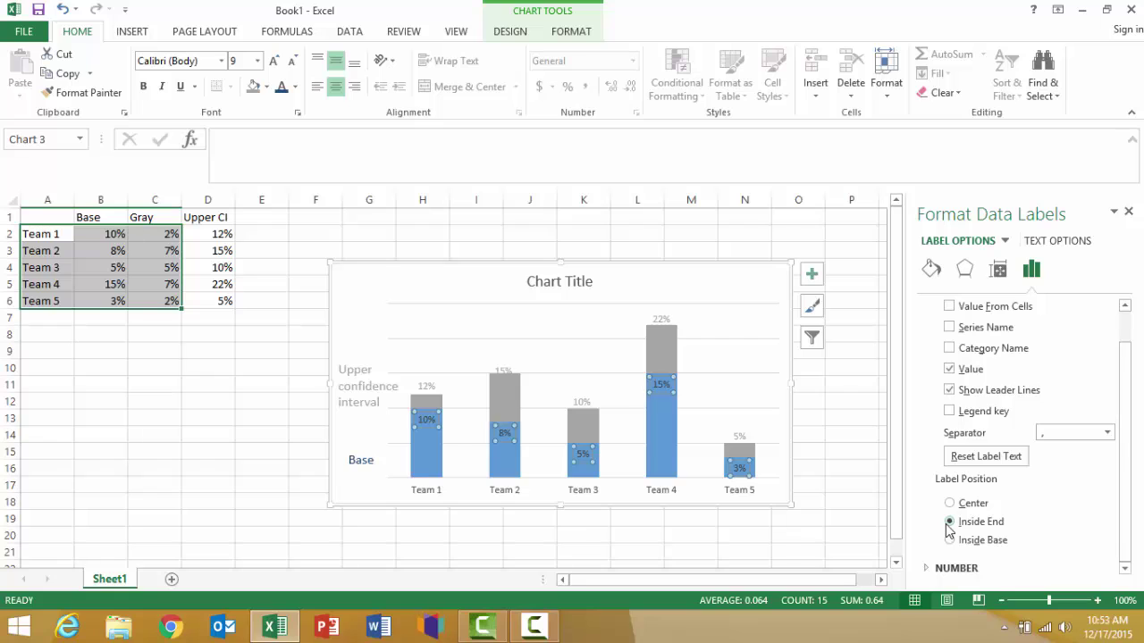
Step: Set the Base bar labels' text fill colour to White
{"action": "left_click", "coordinate": [1056, 240]}
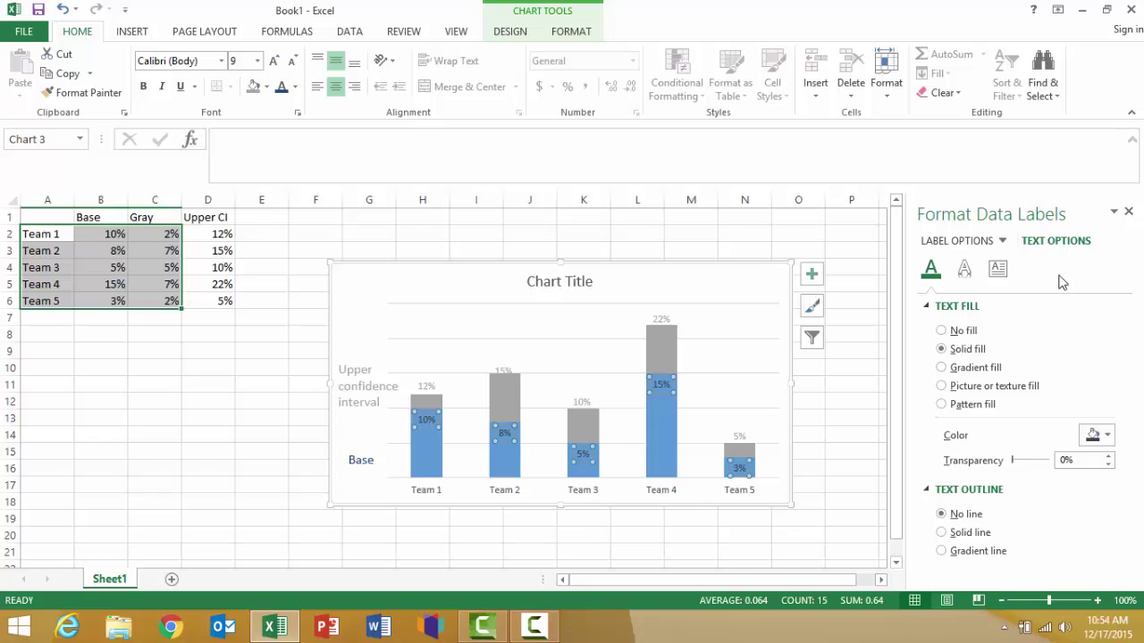
{"action": "left_click", "coordinate": [1107, 436]}
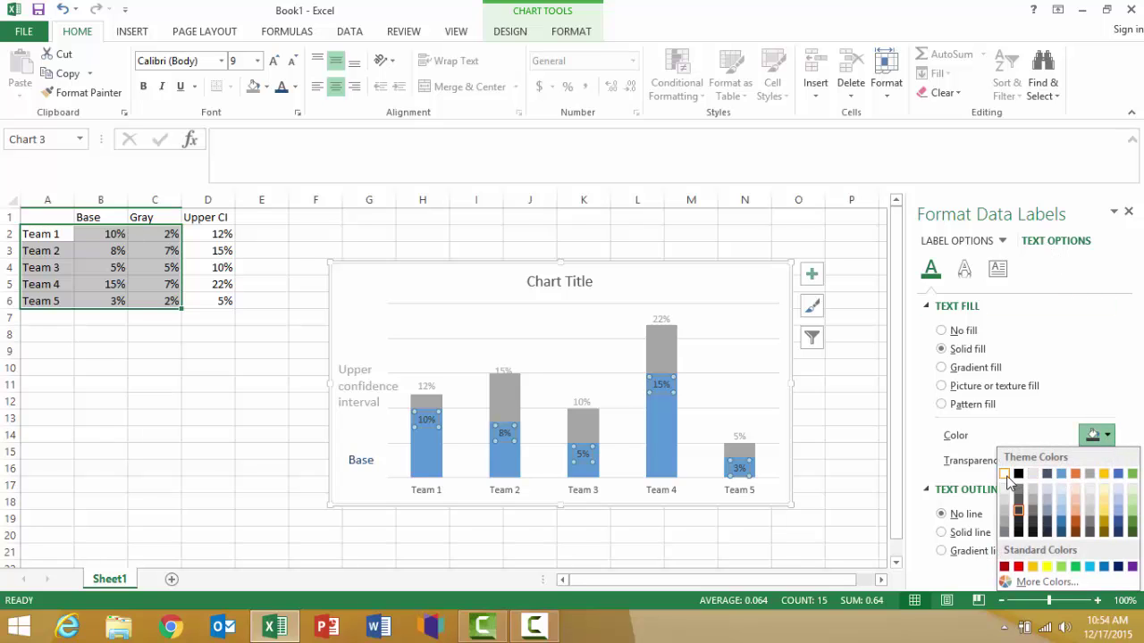
{"action": "left_click", "coordinate": [1006, 474]}
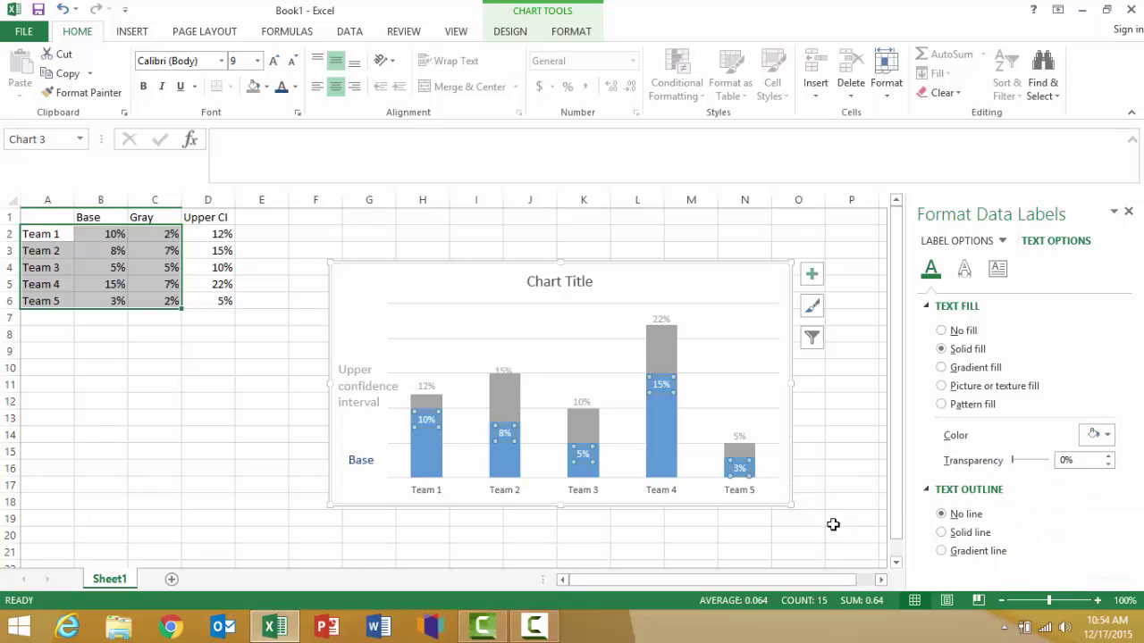
Step: Fill the Base series columns with a dark blue theme colour and deselect the chart
{"action": "right_click", "coordinate": [425, 464]}
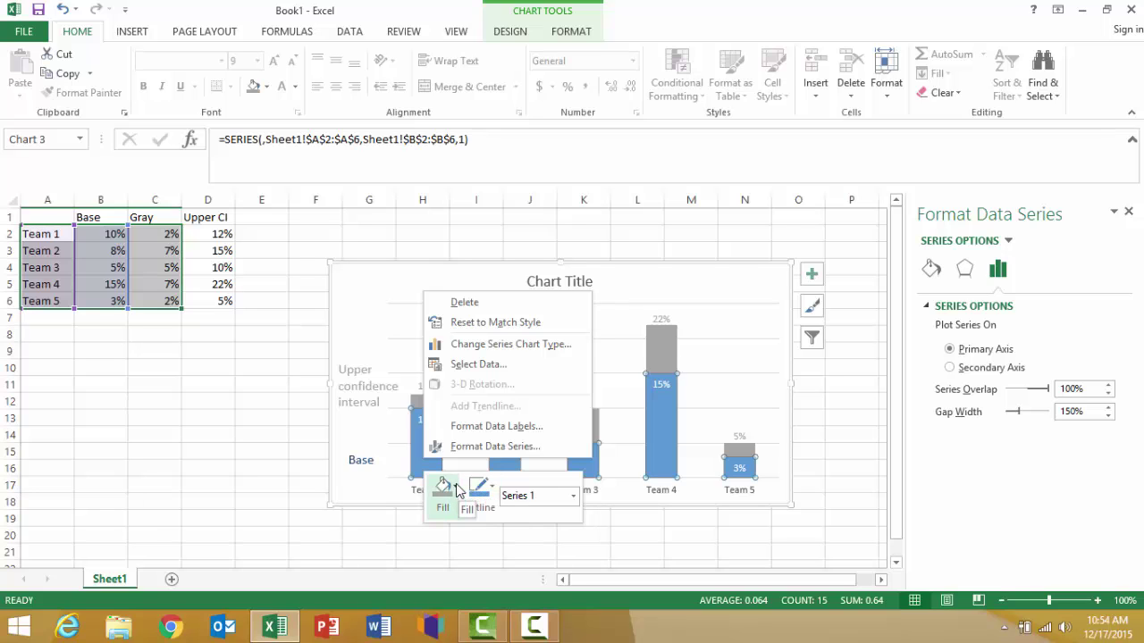
{"action": "left_click", "coordinate": [455, 487]}
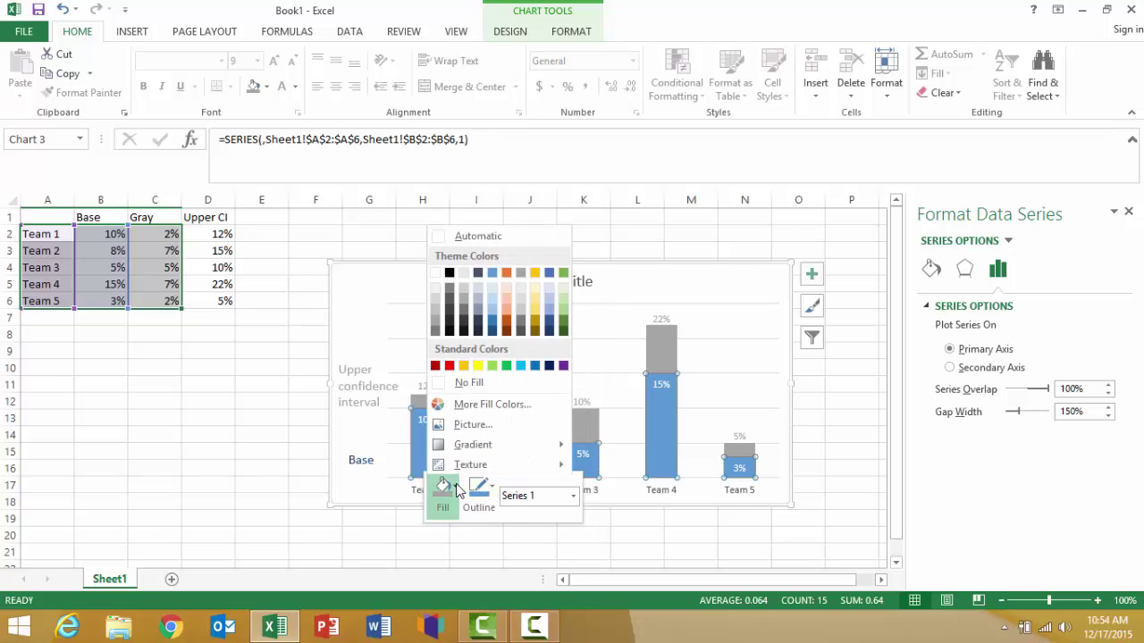
{"action": "left_click", "coordinate": [494, 332]}
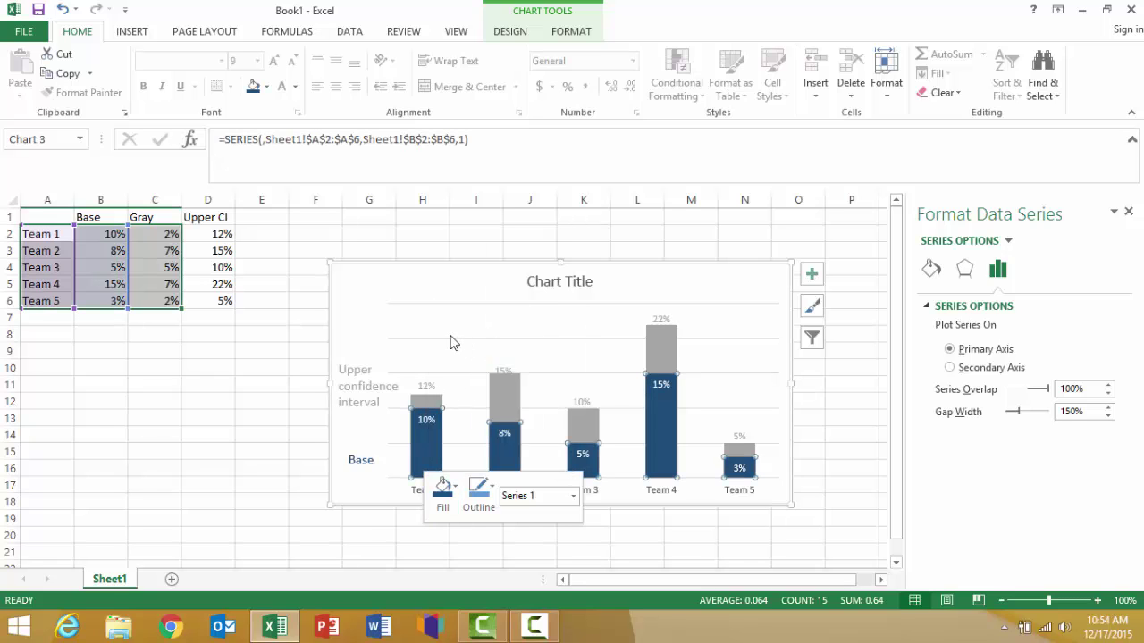
{"action": "key", "text": "Escape"}
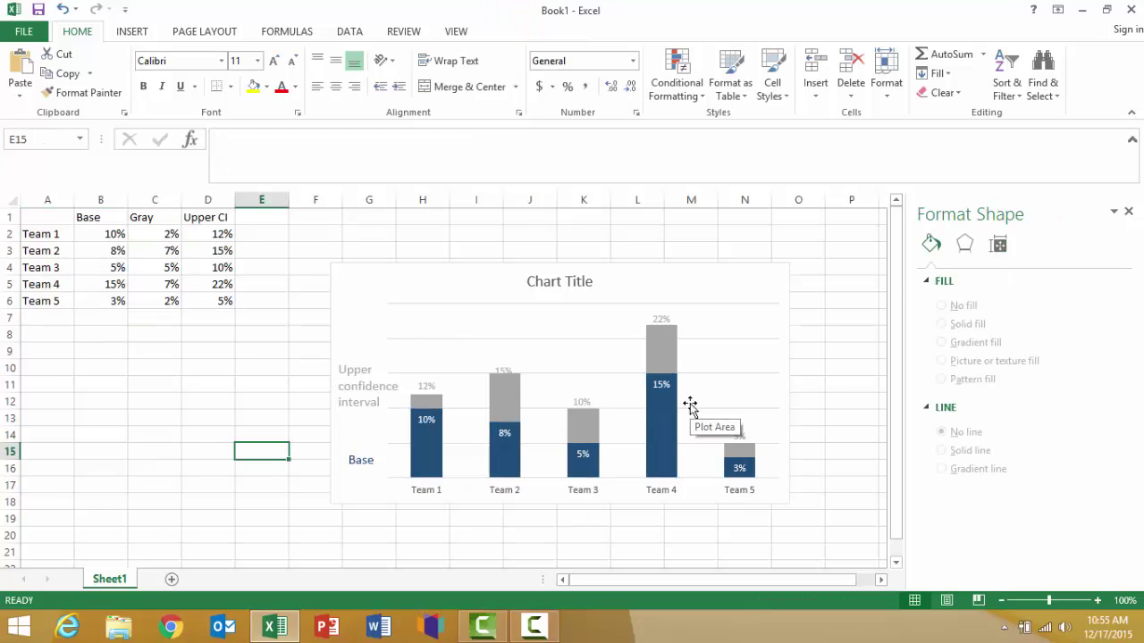
{"action": "mouse_move", "coordinate": [661, 413]}
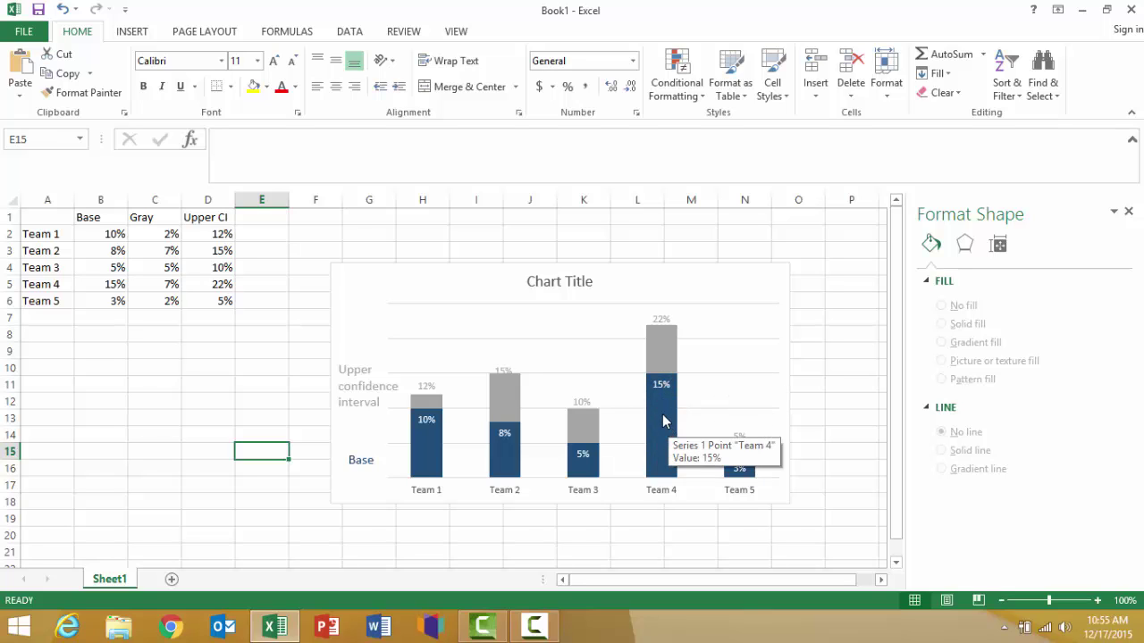
Step: Give only Team 4's Base bar a Blue, Accent 1, Lighter 40% fill
{"action": "left_click", "coordinate": [663, 430]}
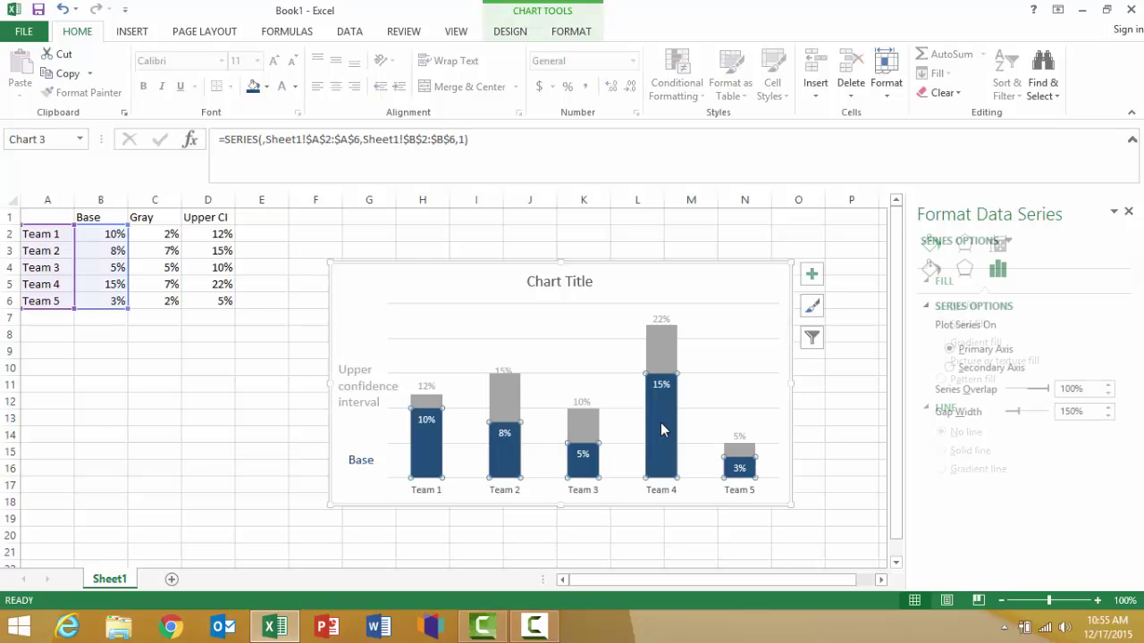
{"action": "left_click", "coordinate": [662, 430]}
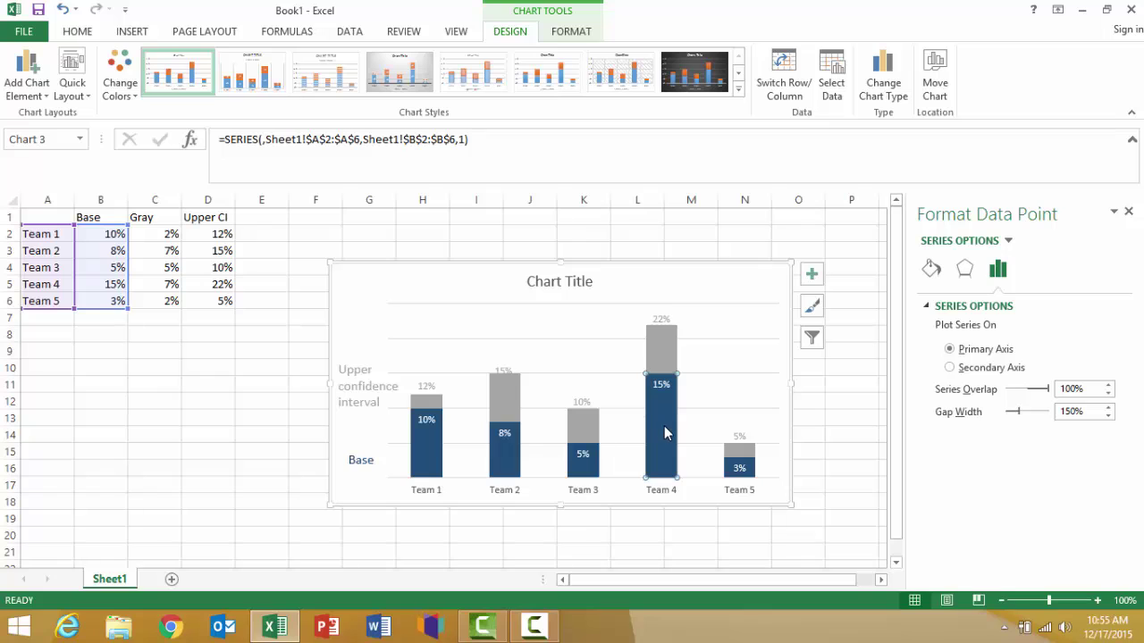
{"action": "left_click", "coordinate": [930, 270]}
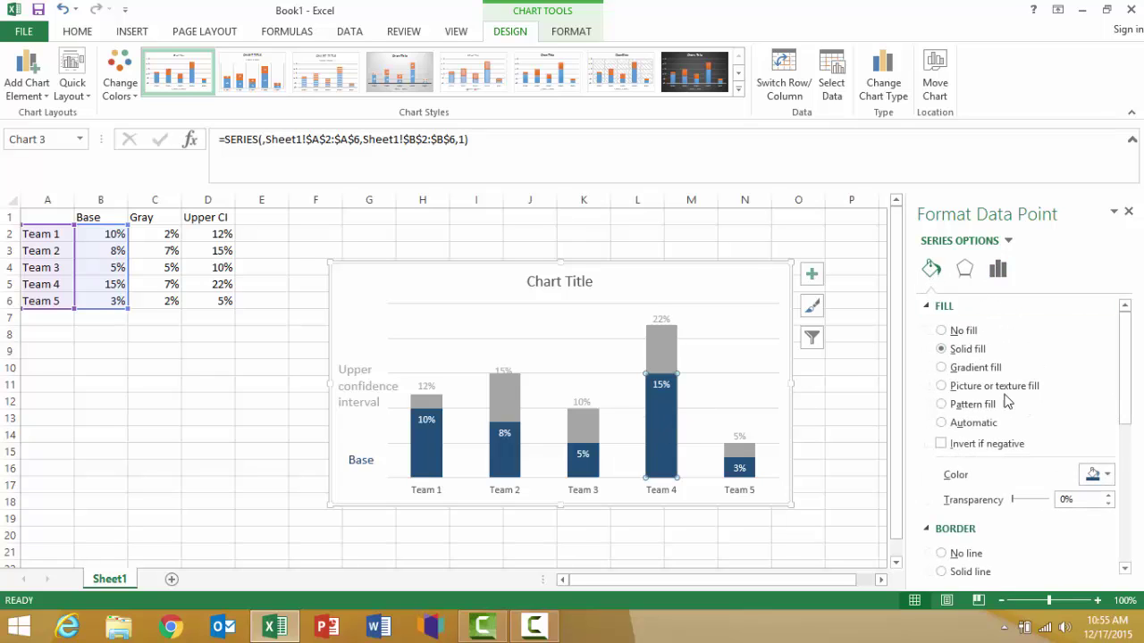
{"action": "left_click", "coordinate": [1108, 474]}
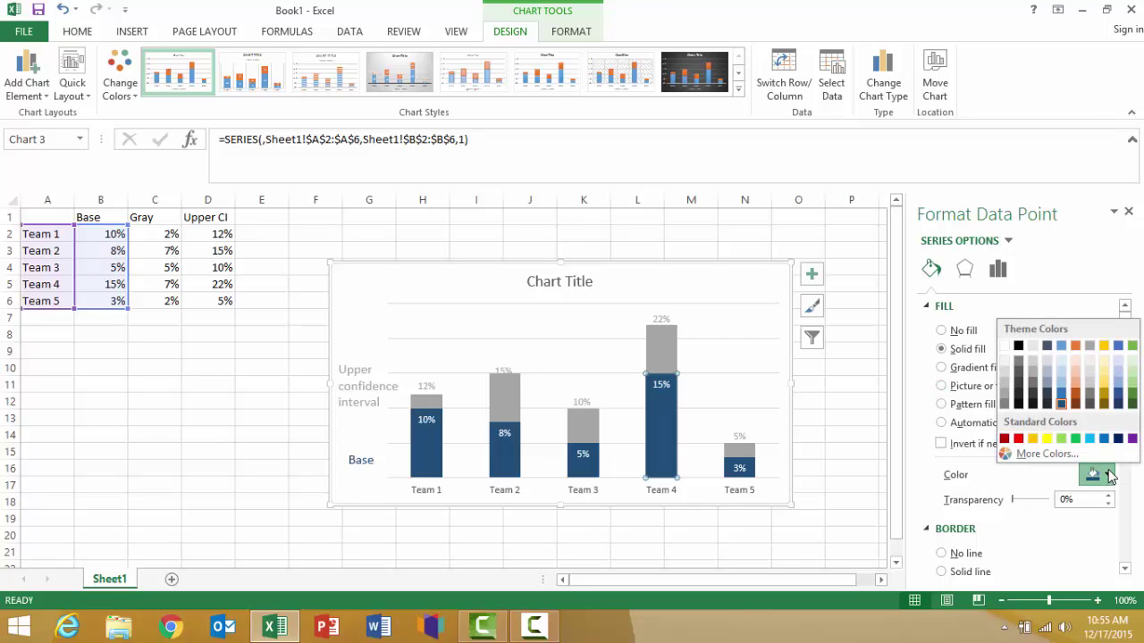
{"action": "left_click", "coordinate": [1061, 390]}
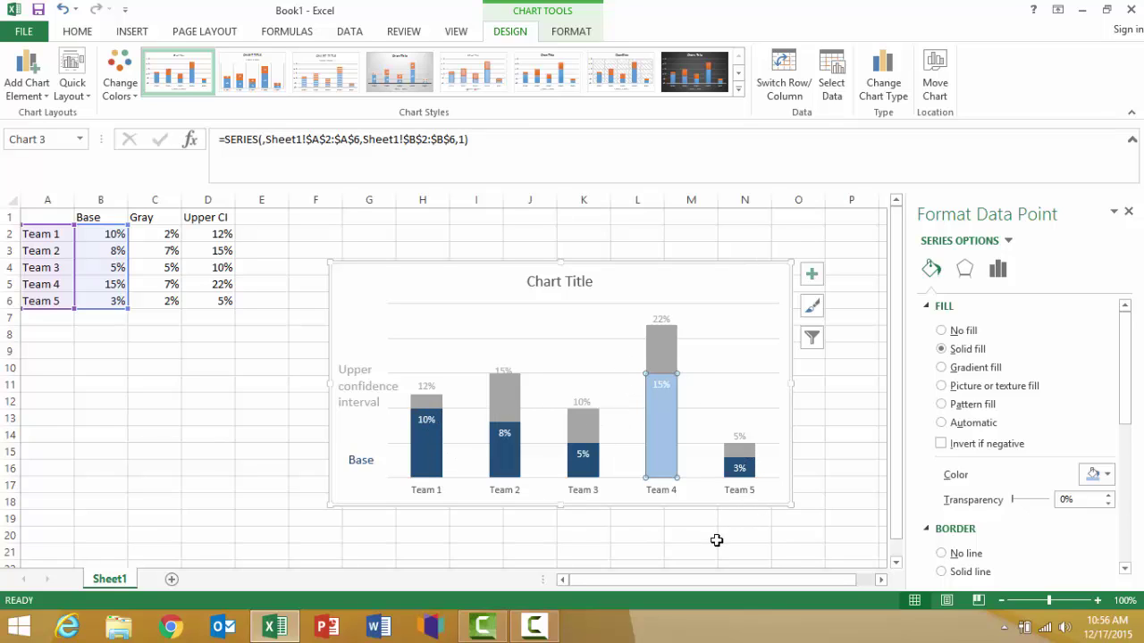
Step: Select the existing chart title so it can be rewritten
{"action": "left_click", "coordinate": [557, 282]}
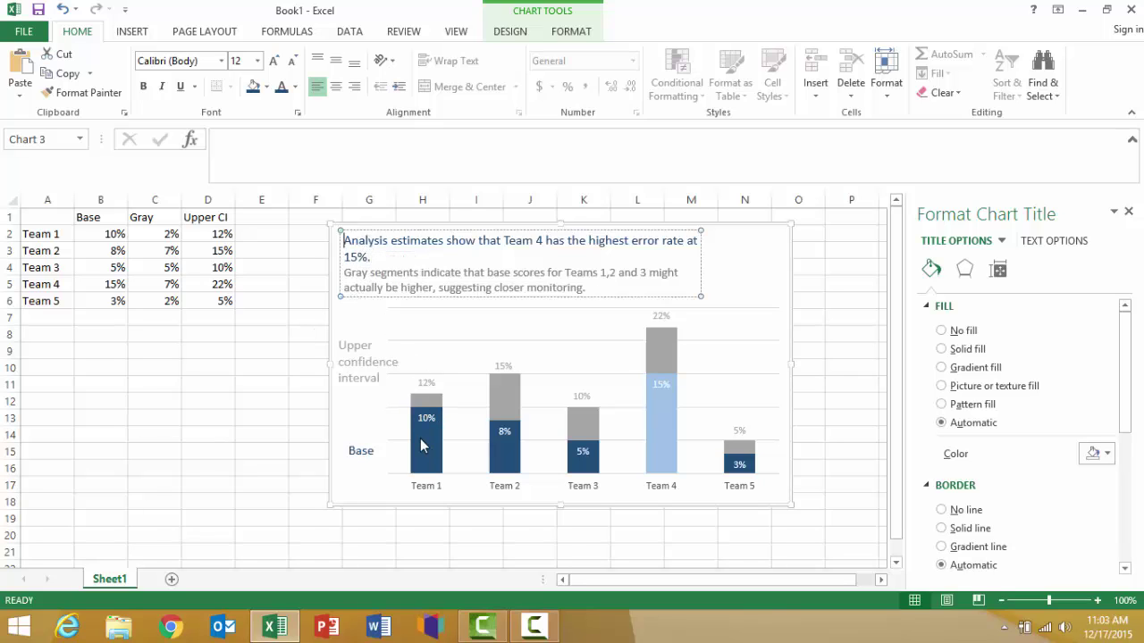
{"action": "mouse_move", "coordinate": [425, 445]}
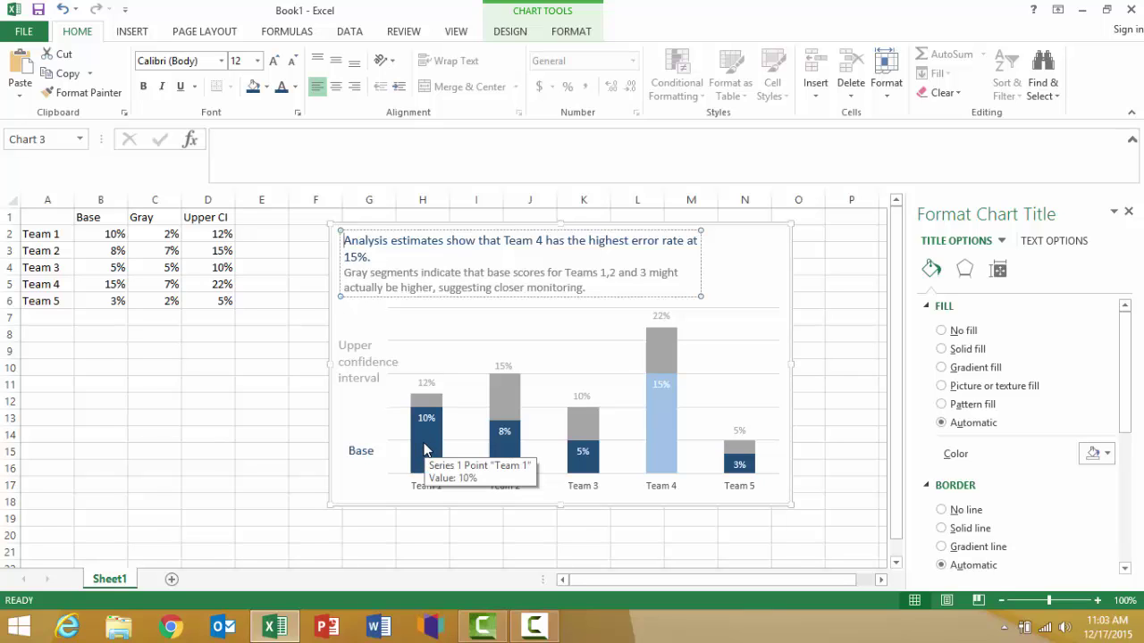